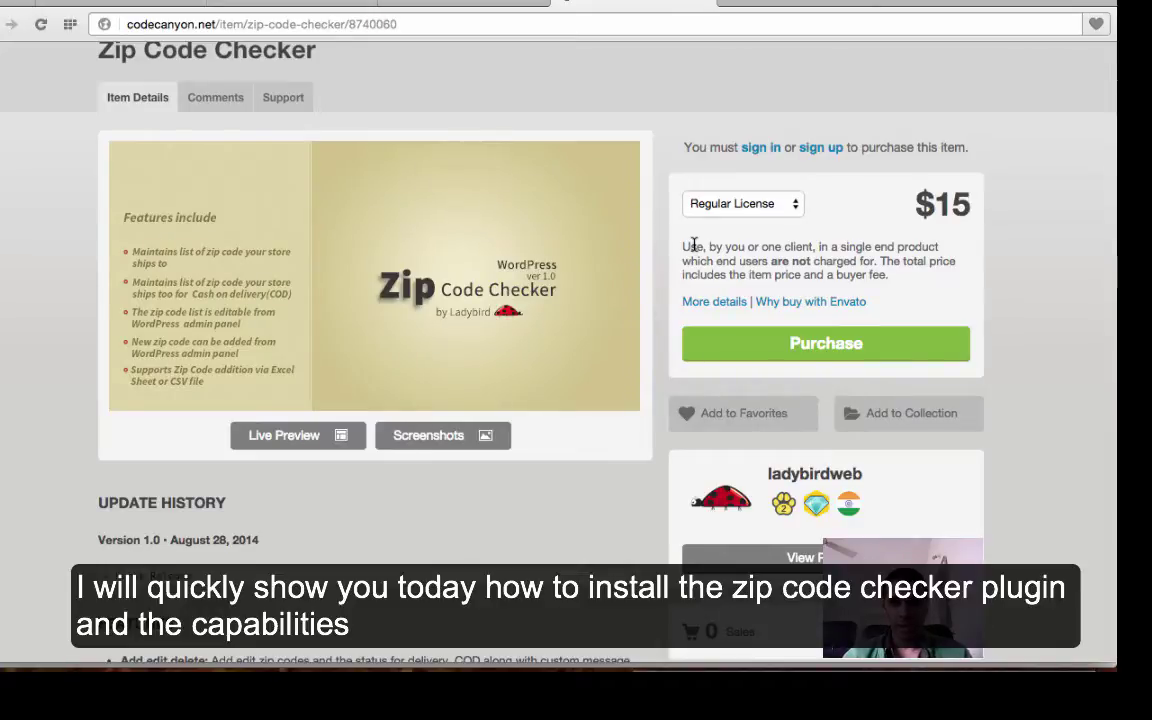
- View the Zip Code Checker product page on CodeCanyon ($15 Regular License)
mouse_move(1062, 657)
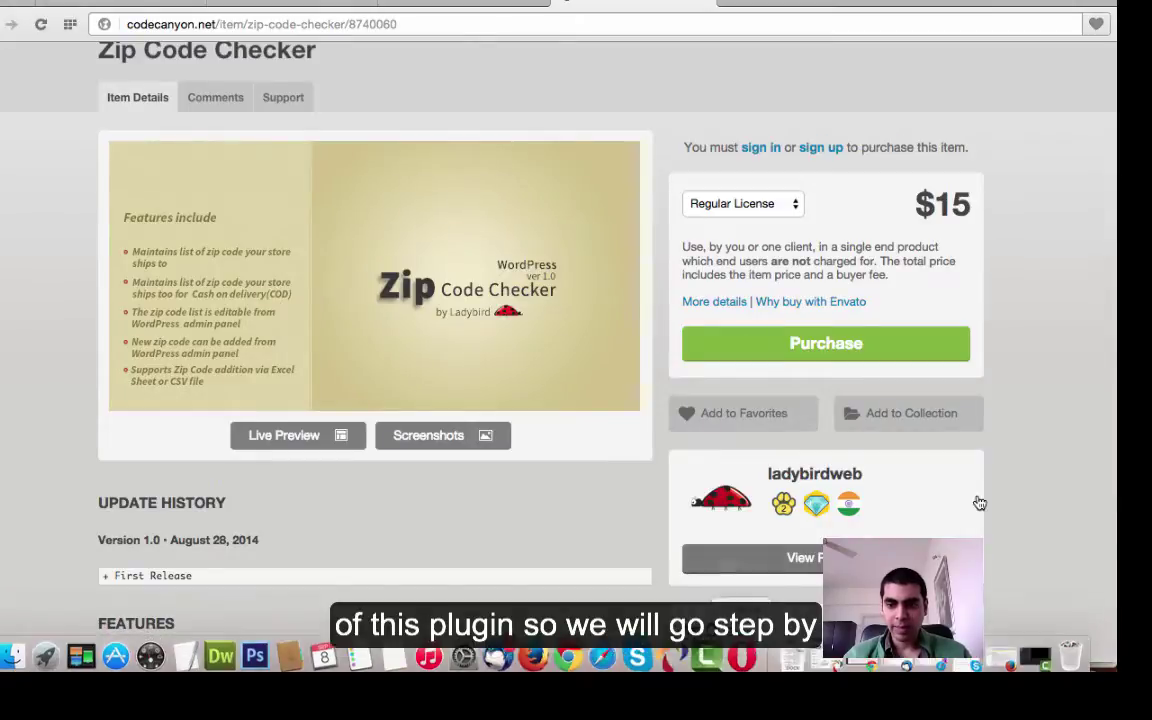
- Bring the browser back full size and switch to the My Blog Log In tab
key(ctrl+Up)
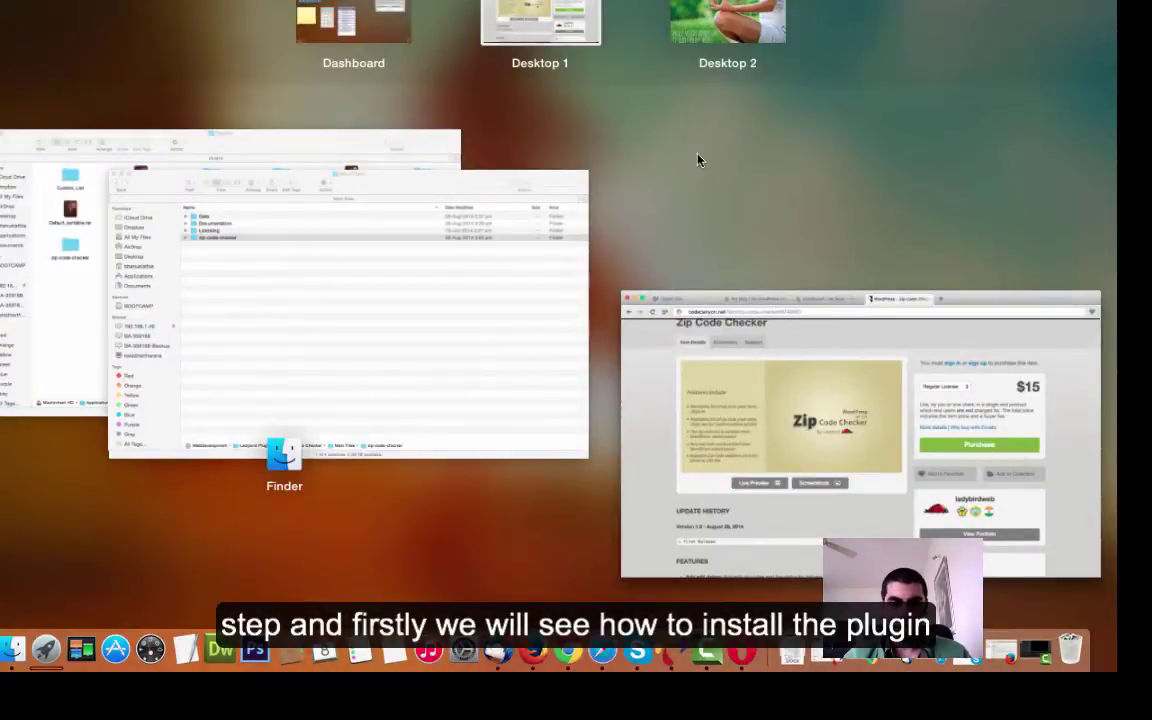
click(740, 411)
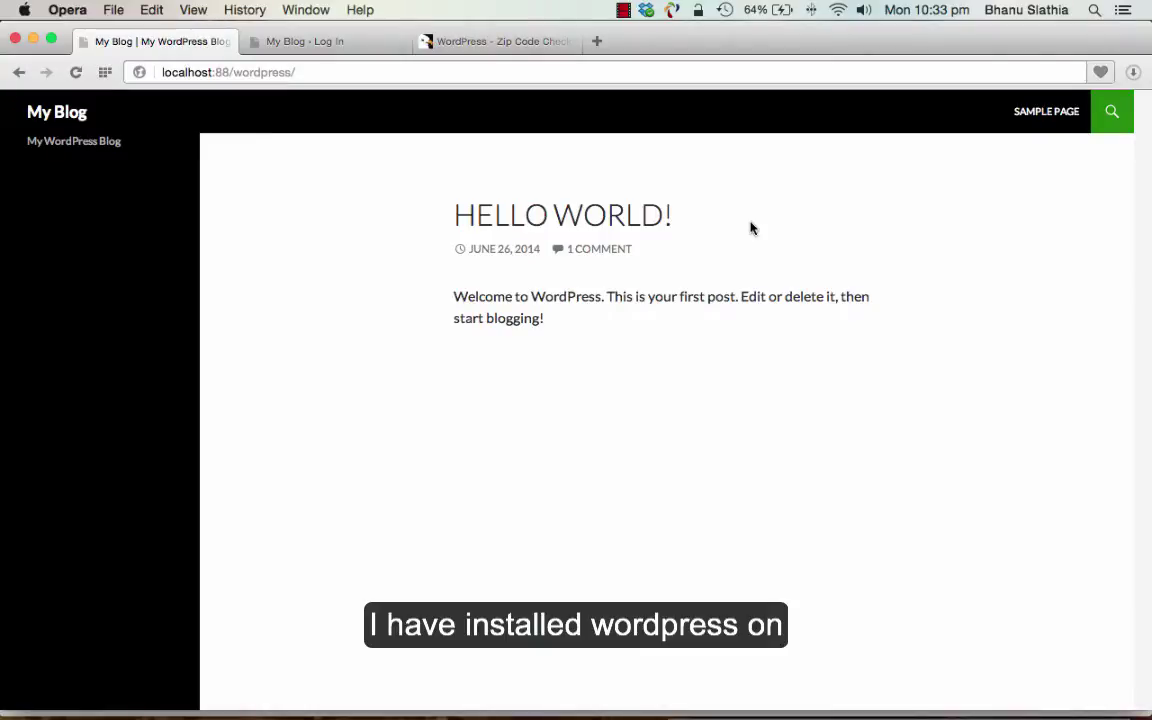
click(221, 73)
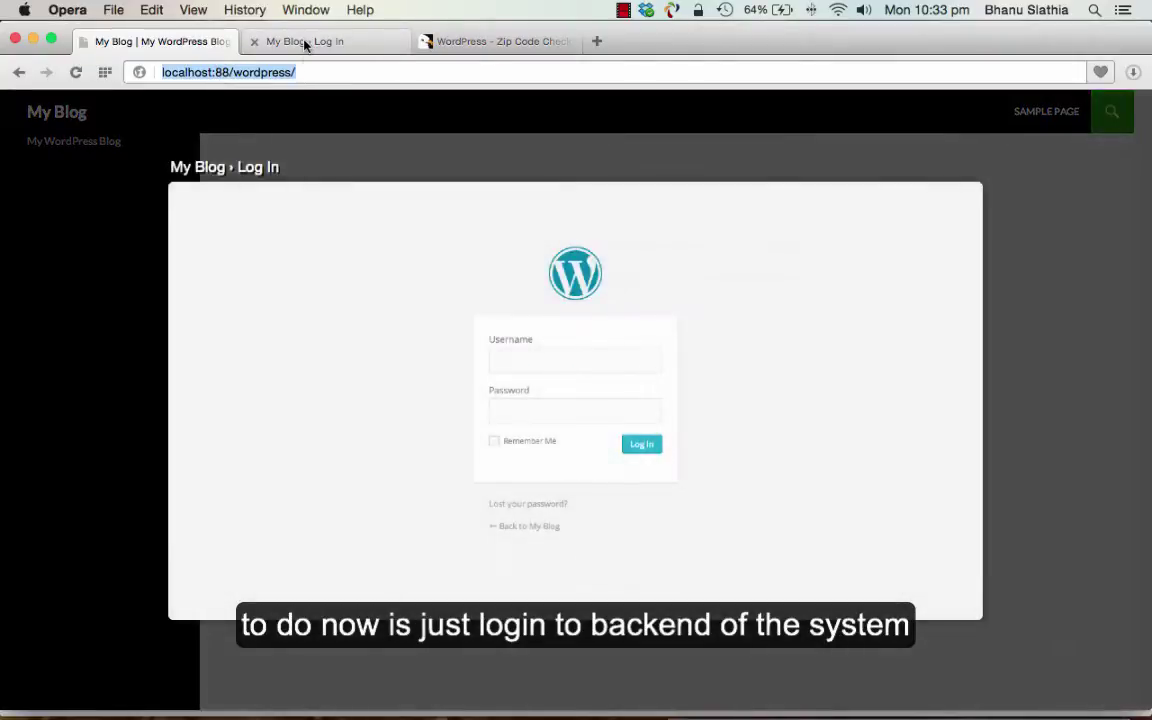
click(304, 43)
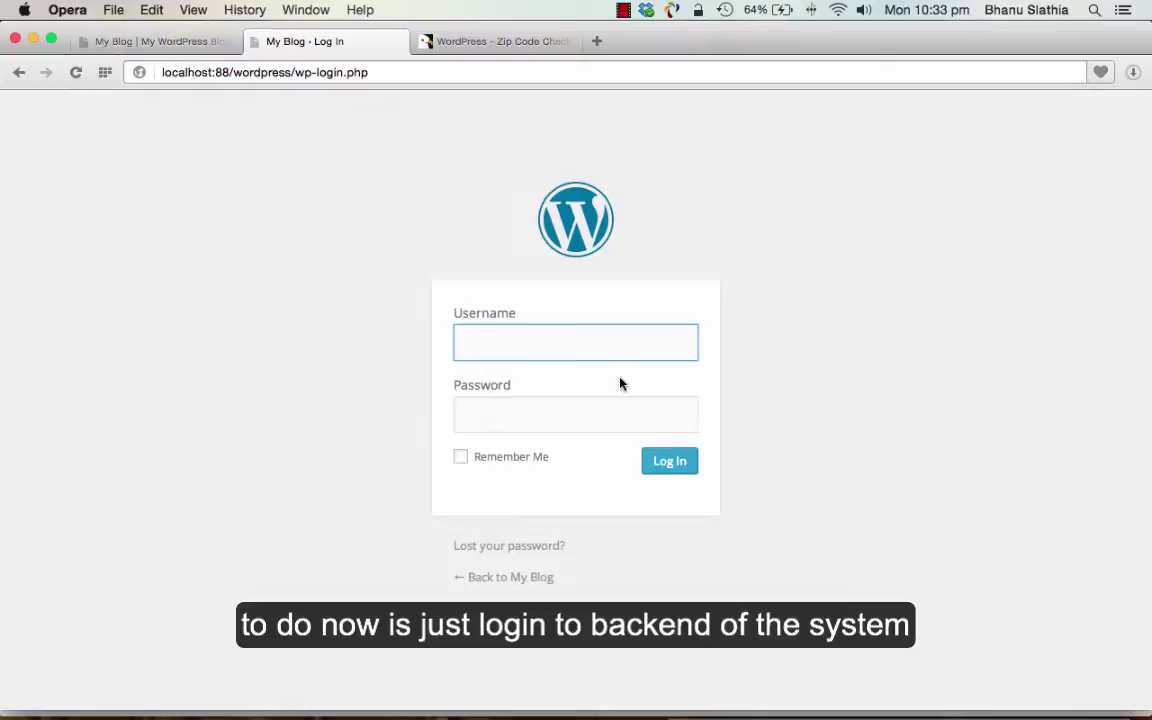
- Log in with the admin username and the account password
text(admin)
key(Tab)
text(pa)
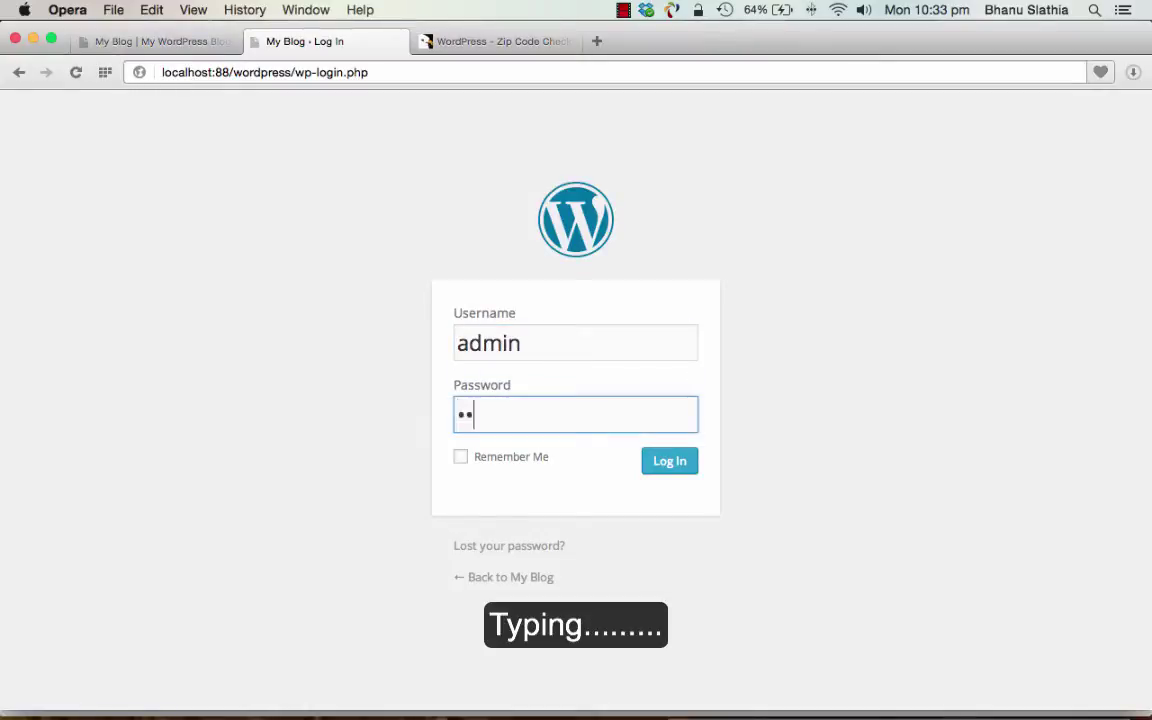
text(ssword)
key(Return)
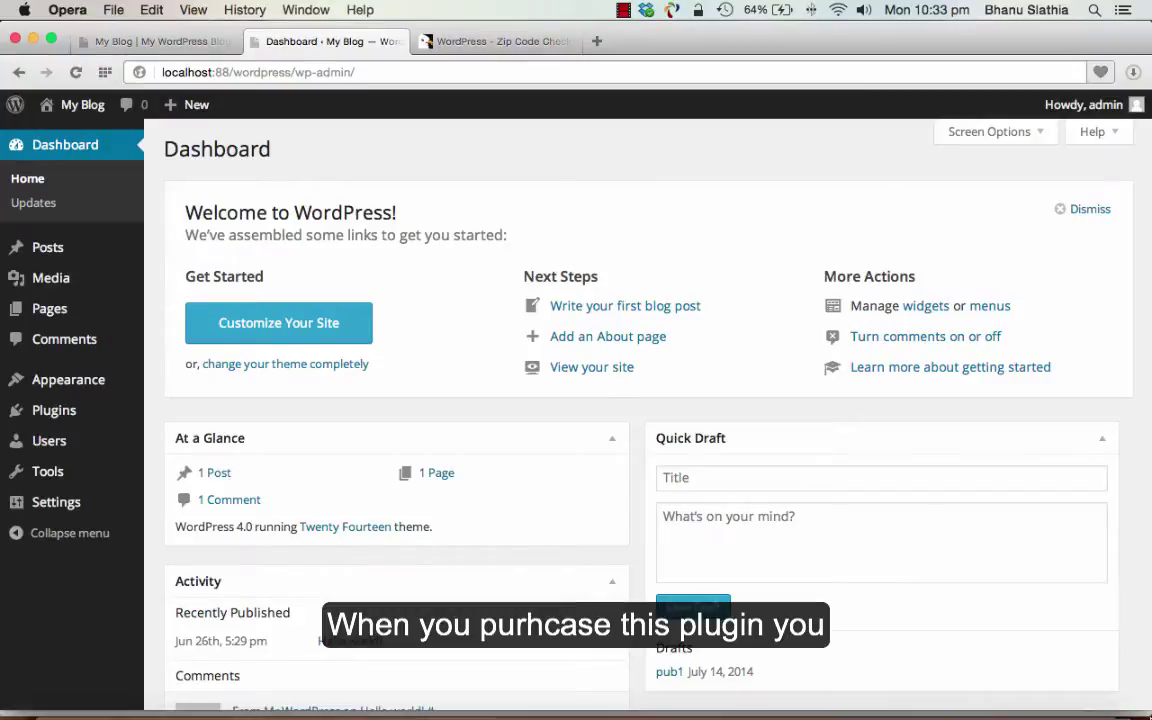
- Copy the zip-code-checker folder from the Main Files folder
key(ctrl+Up)
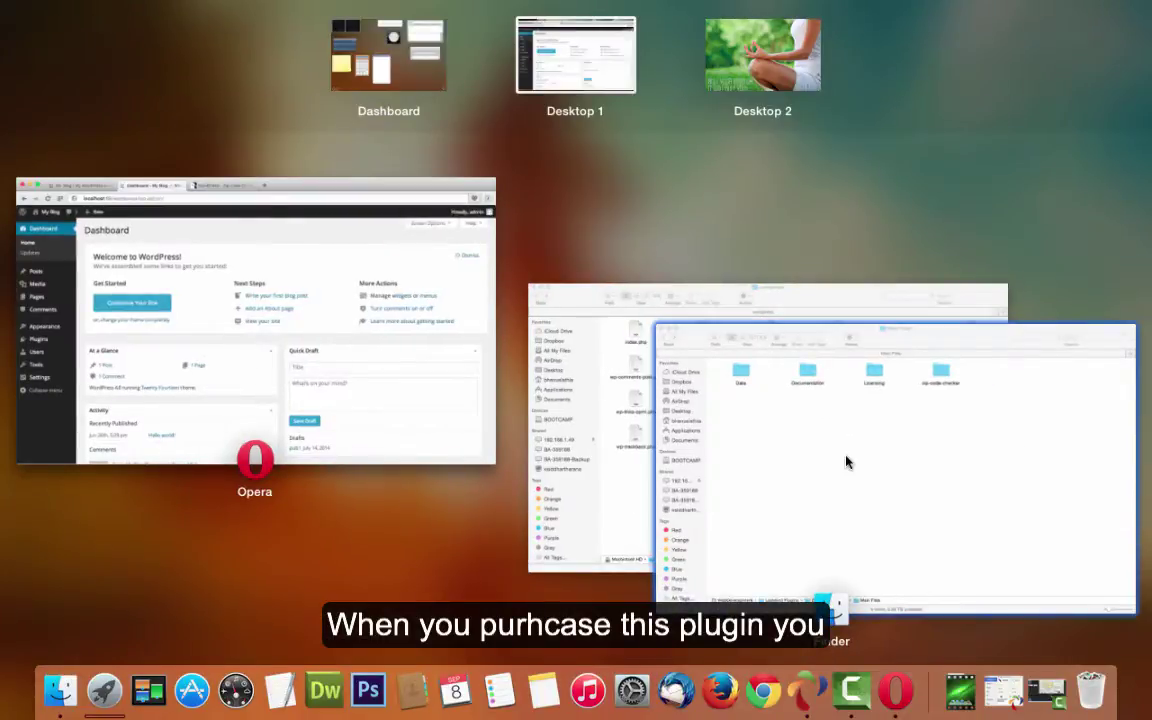
click(846, 462)
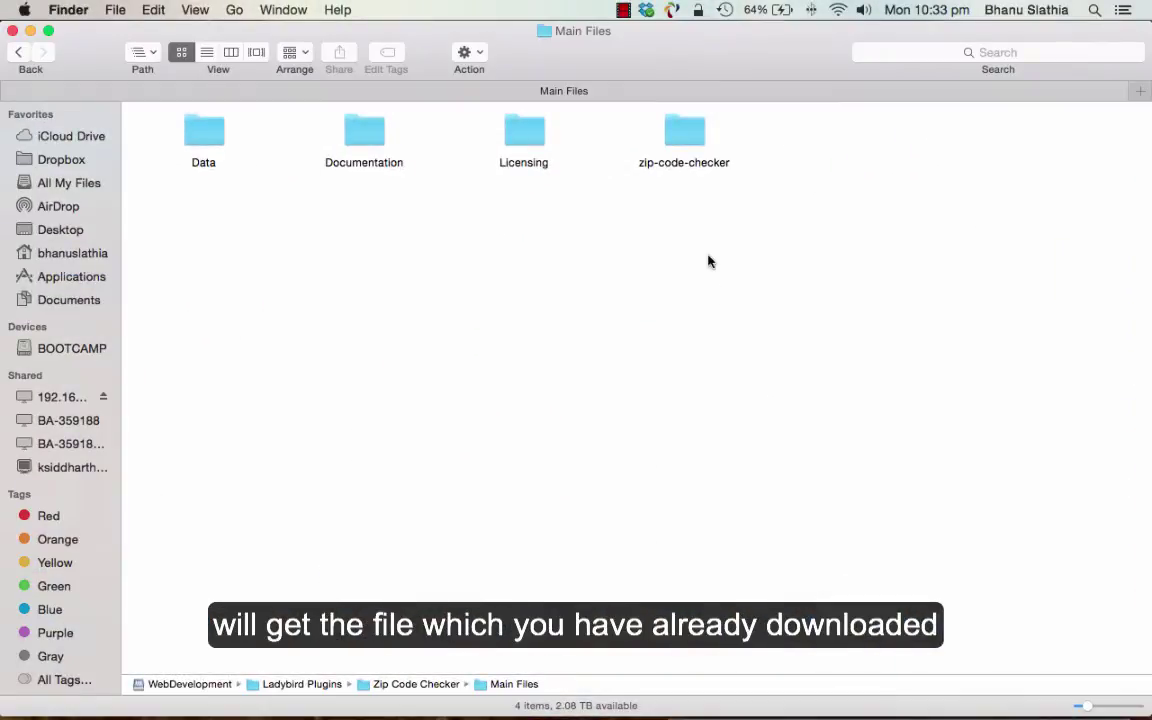
click(684, 124)
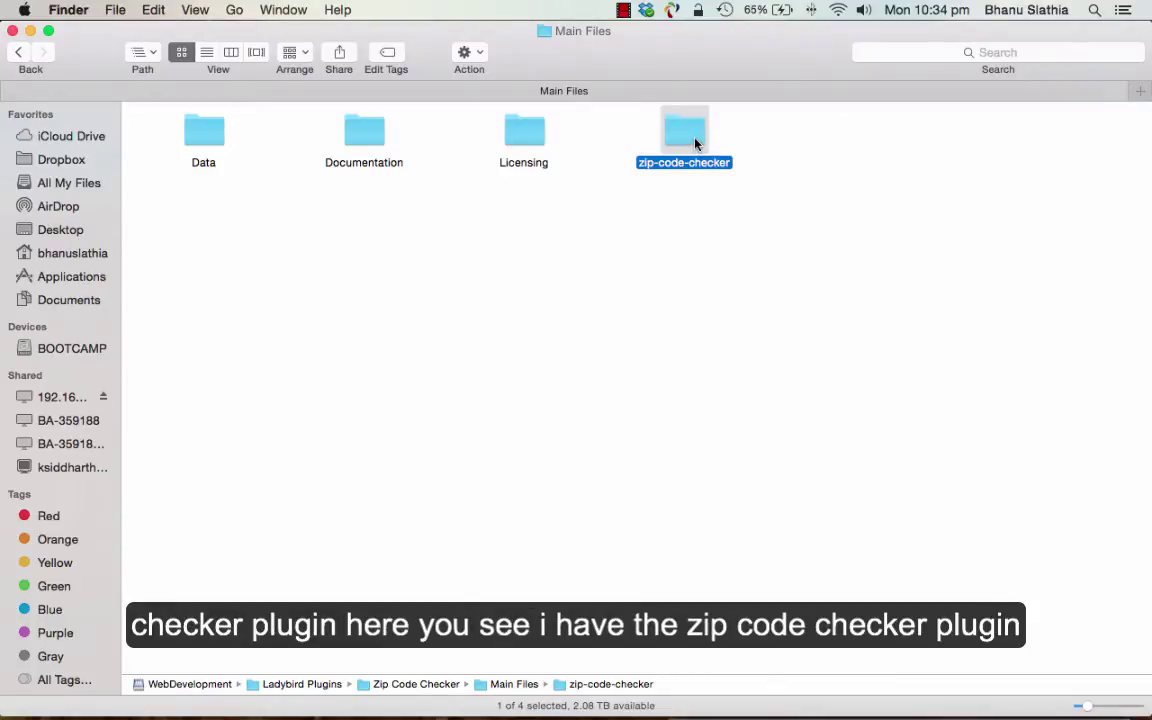
double_click(695, 145)
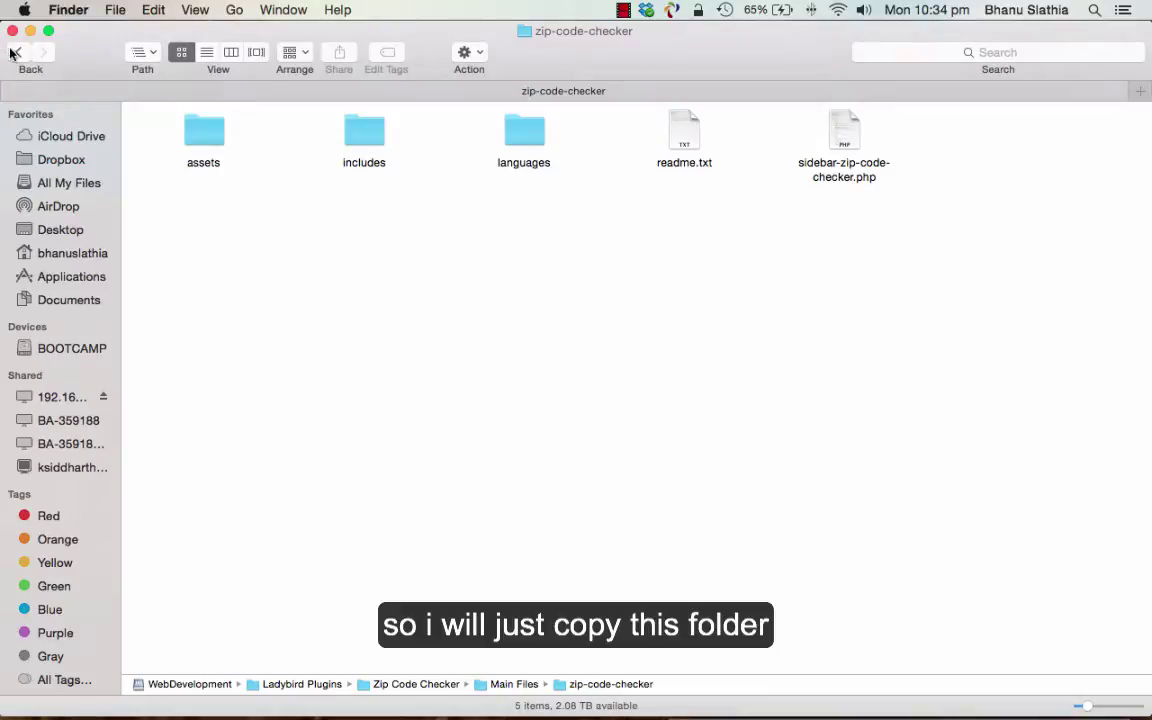
click(14, 52)
click(670, 141)
key(super+c)
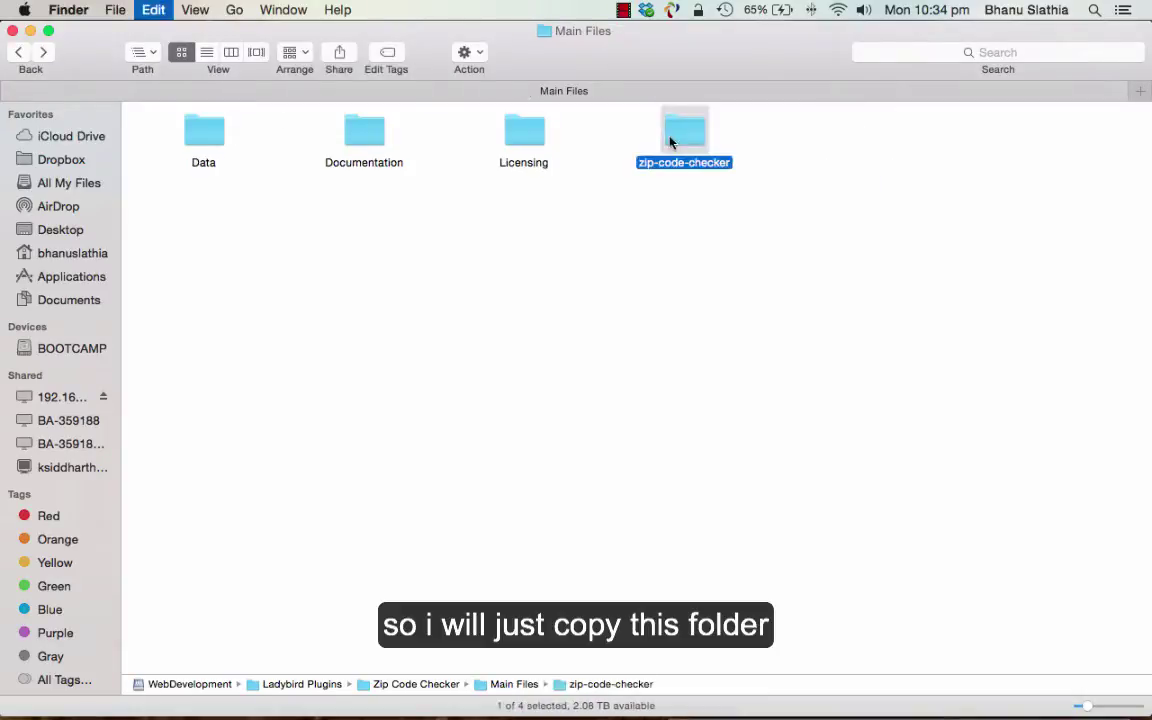
- Place zip-code-checker in wordpress/wp-content/plugins, then return to the browser Dashboard
key(ctrl+Up)
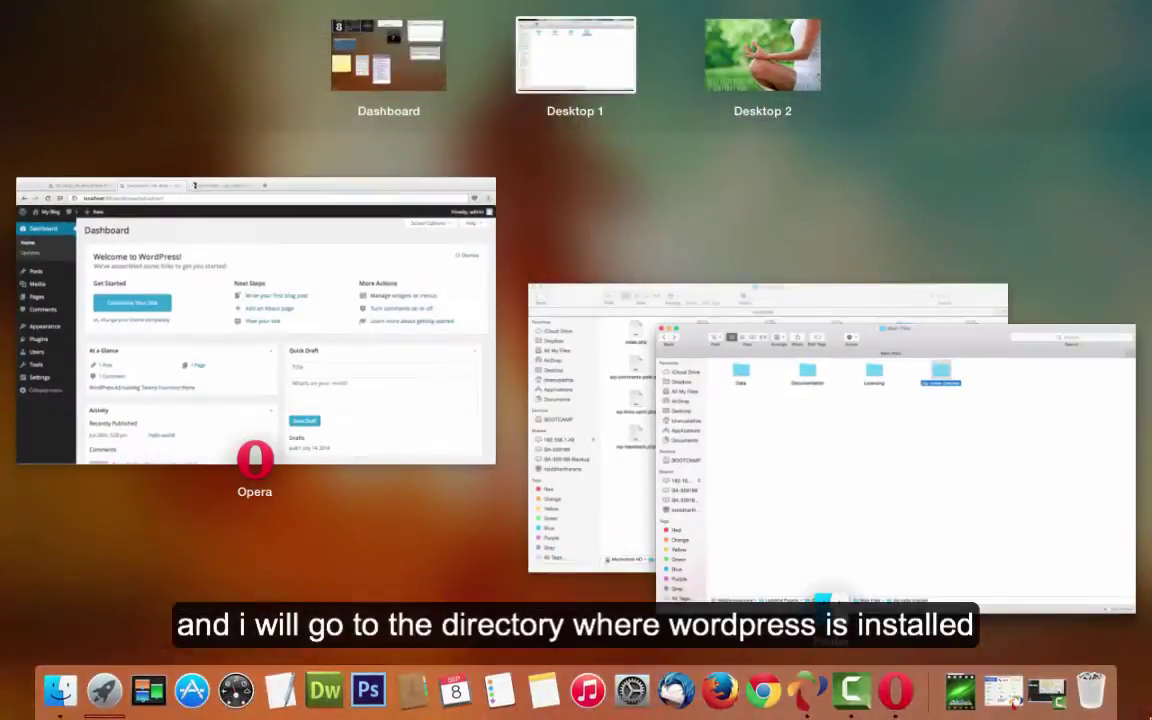
click(601, 401)
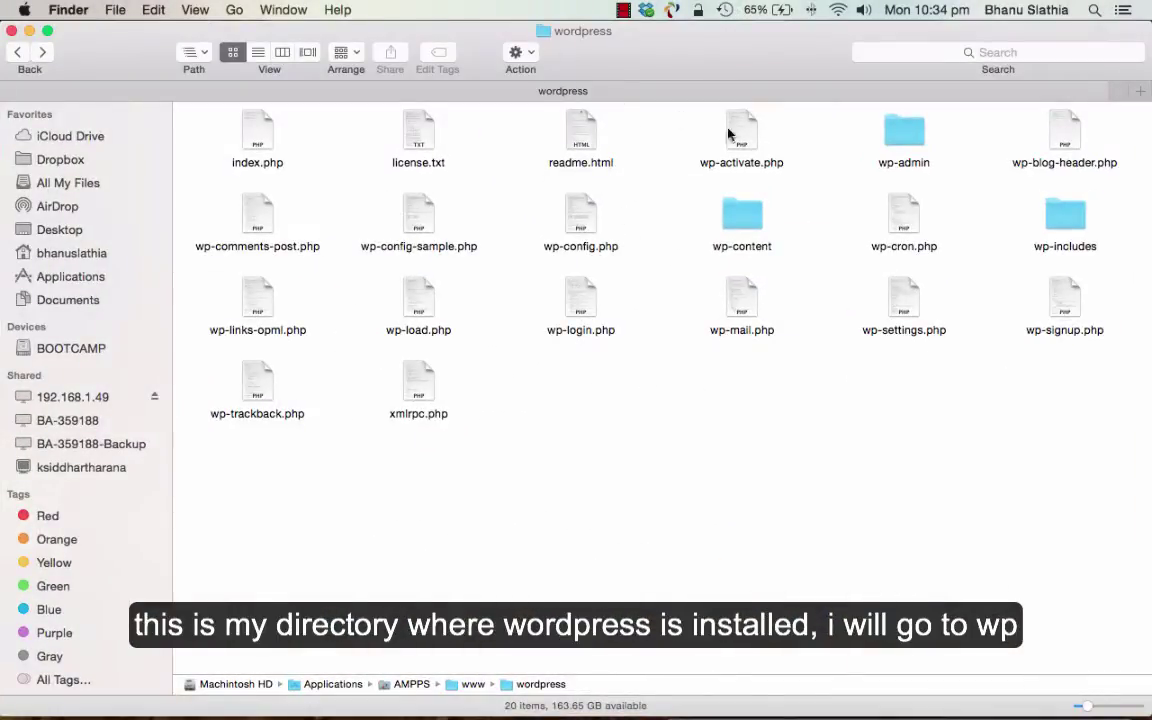
double_click(744, 233)
double_click(416, 131)
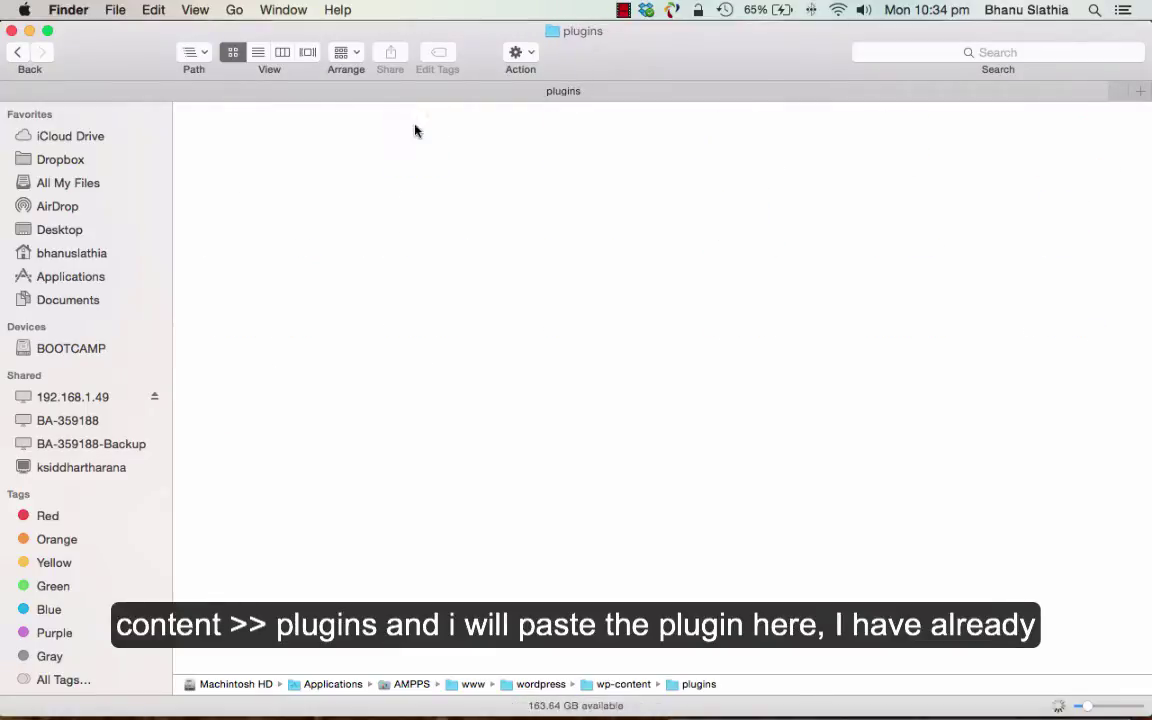
click(577, 135)
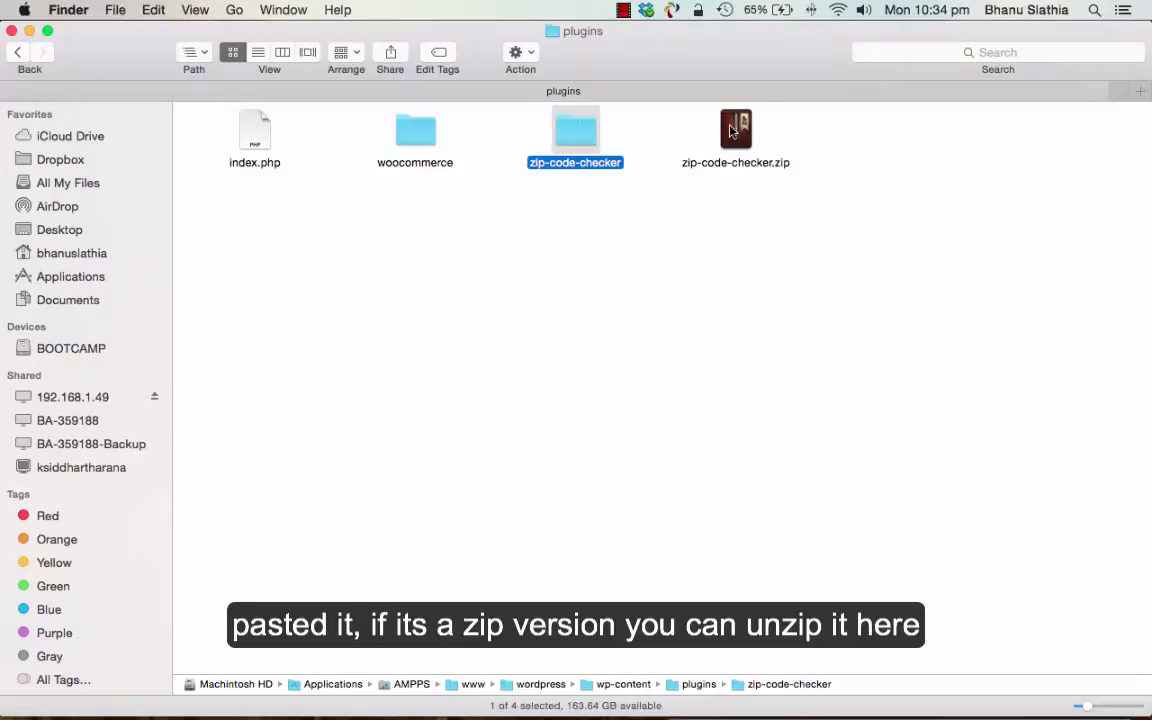
click(736, 130)
click(560, 152)
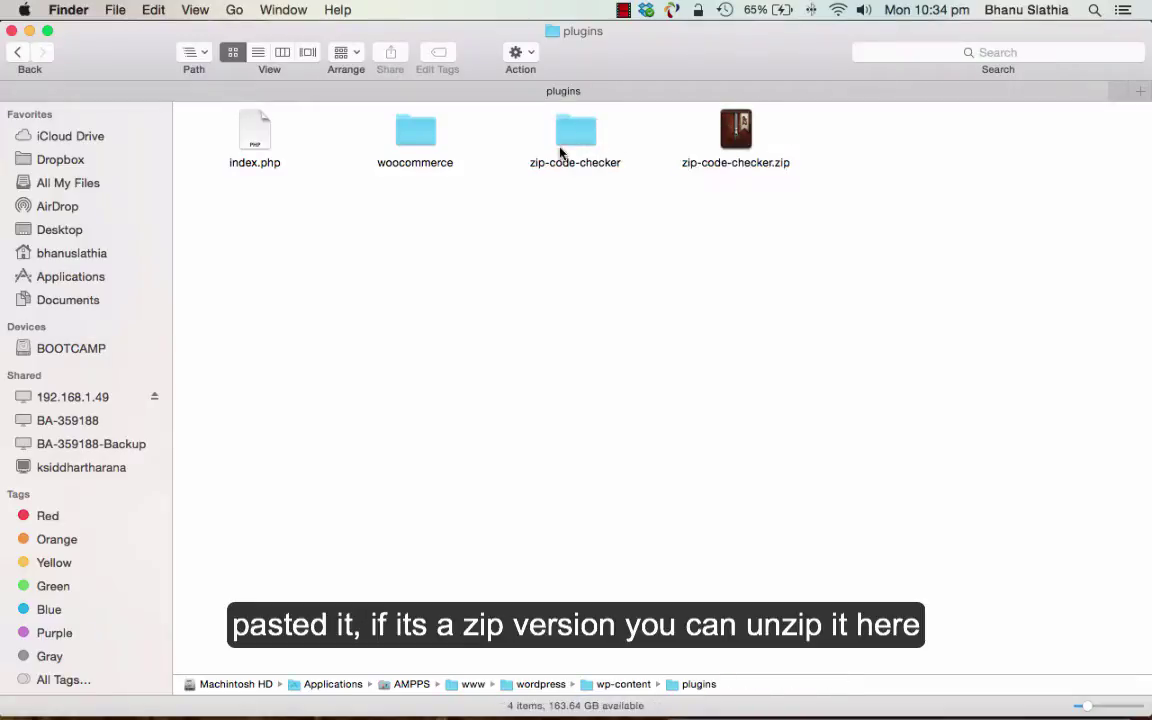
click(576, 128)
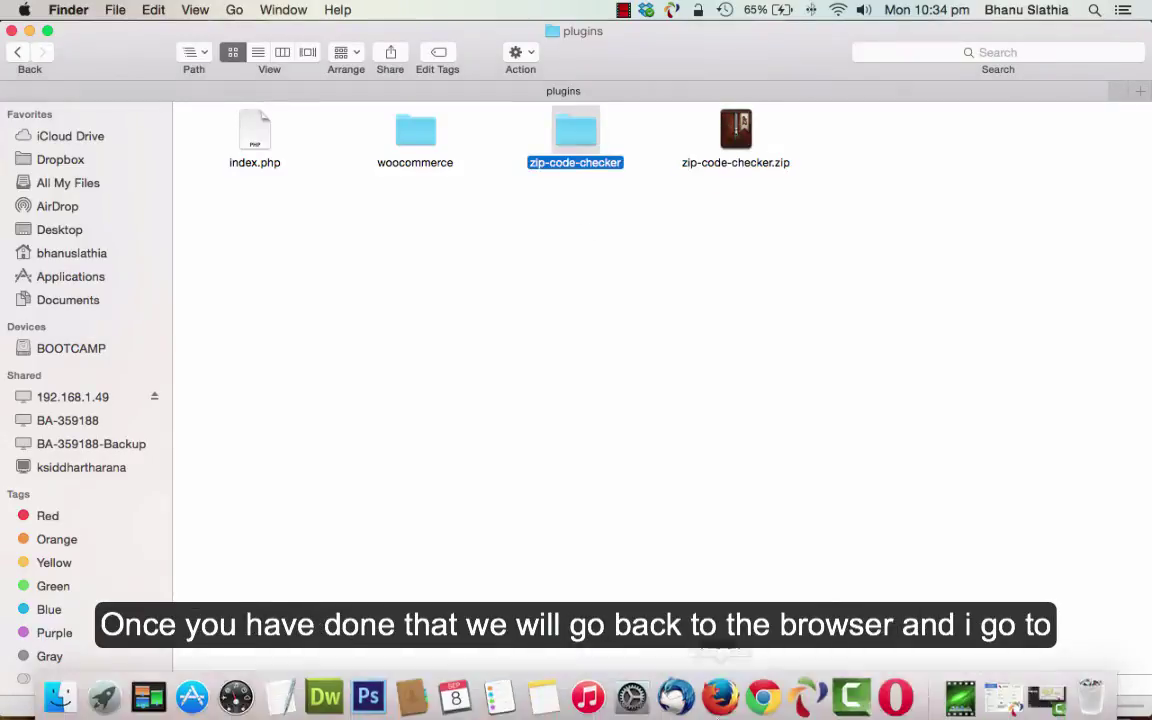
click(895, 694)
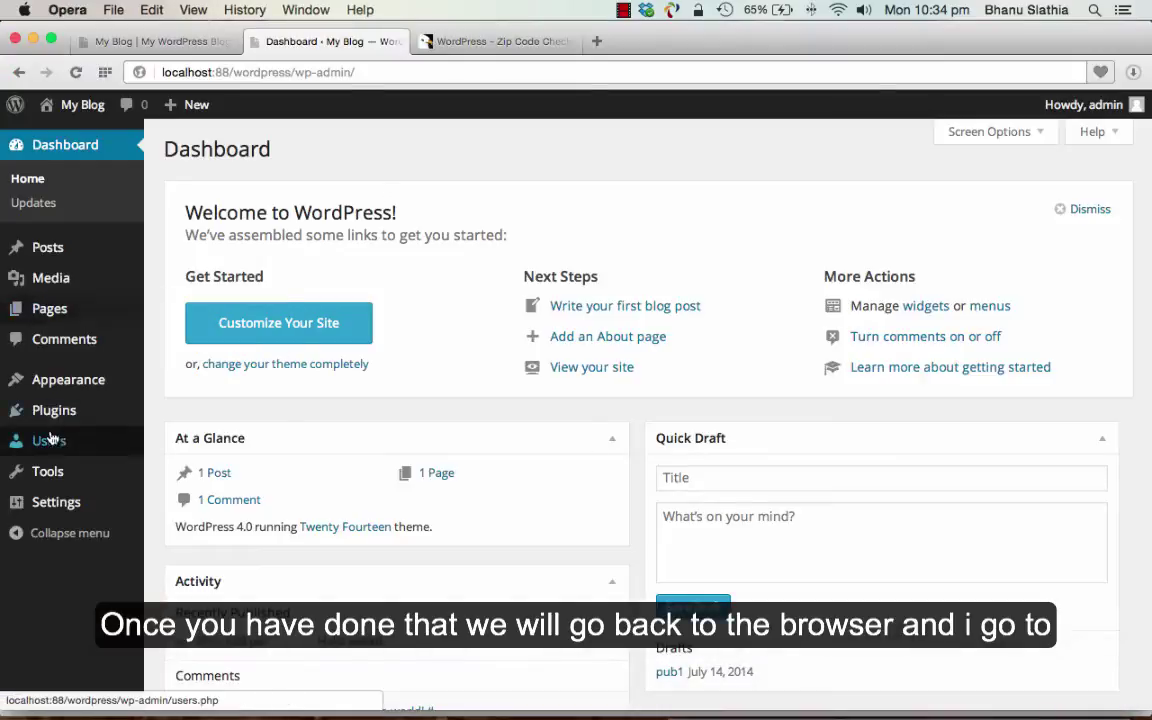
- Activate the Zip code checker plugin under Installed Plugins and open its All Zip Codes list
mouse_move(40, 410)
click(157, 413)
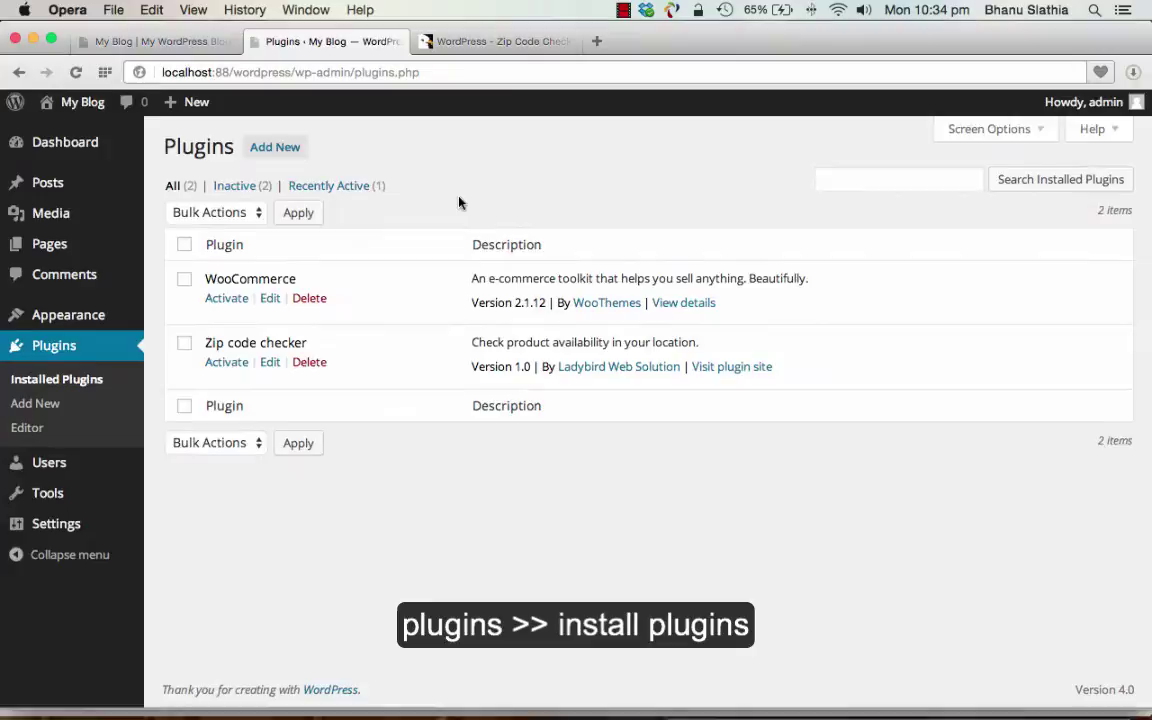
click(228, 366)
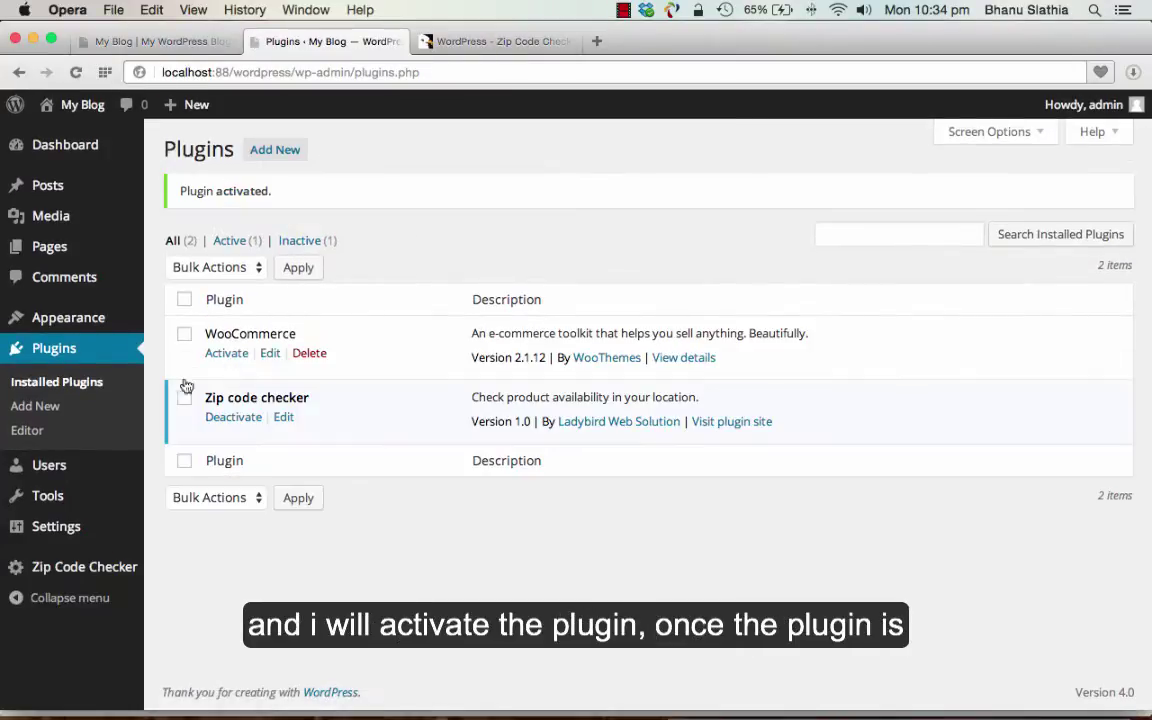
mouse_move(88, 573)
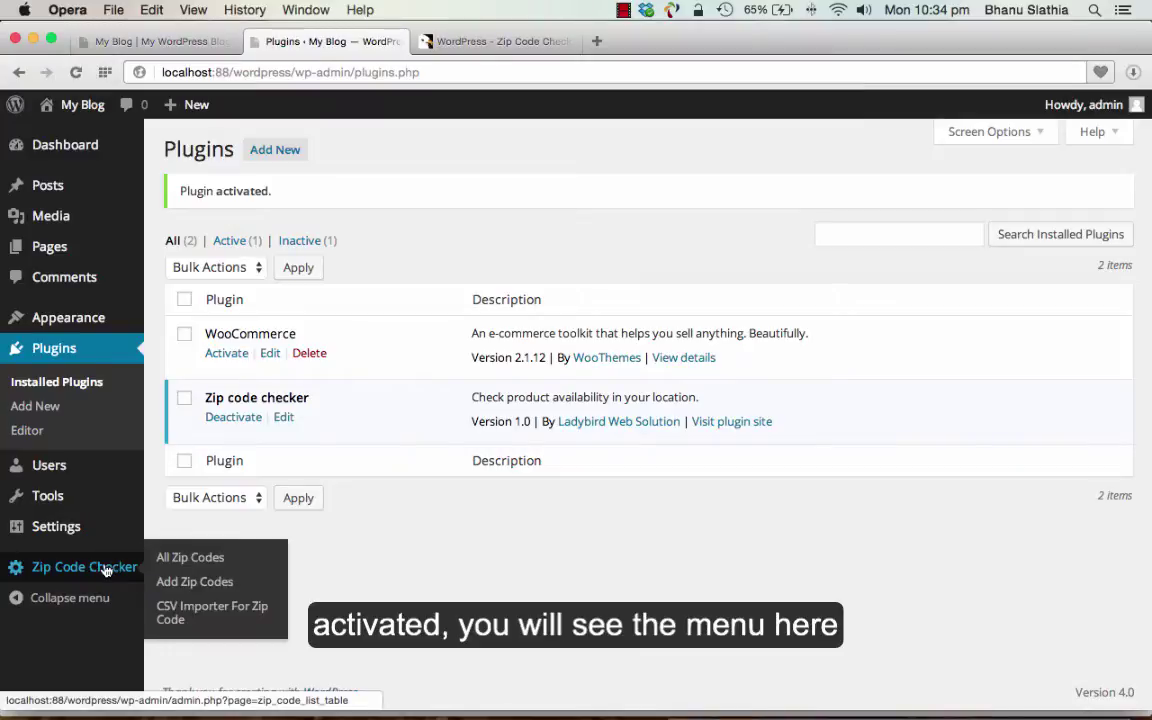
click(182, 560)
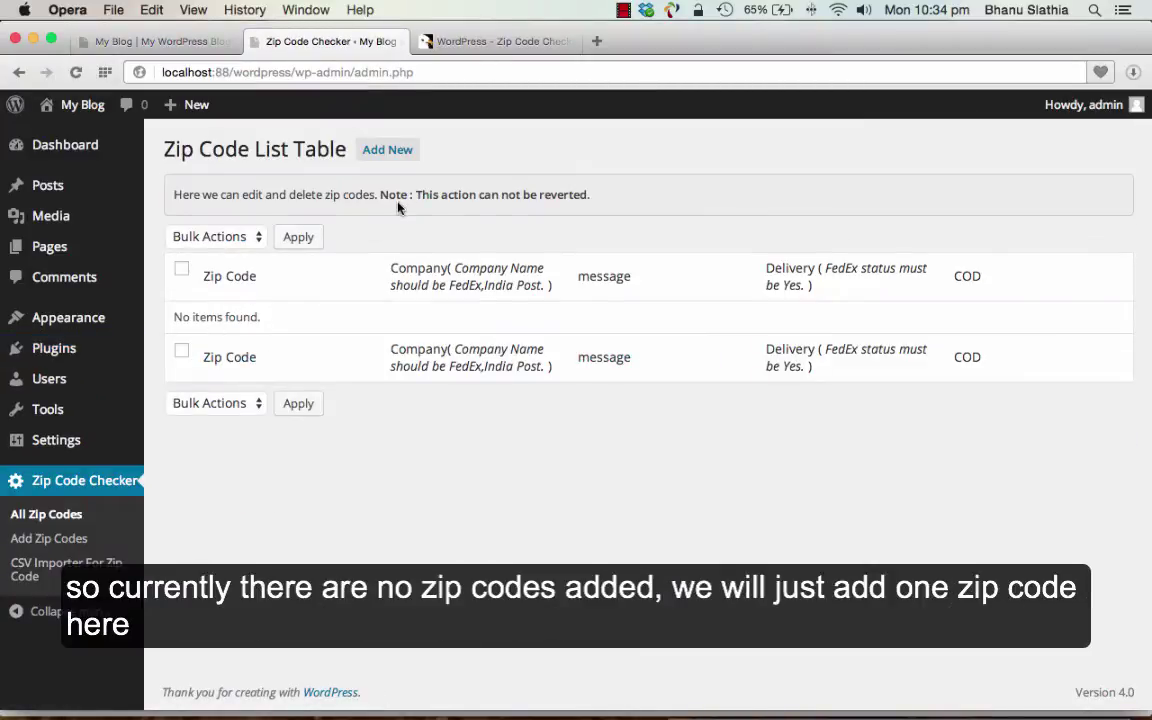
- Insert zip code 560076 with FedEx, 'Ships in 2 business days', delivery Yes and COD Yes
click(390, 152)
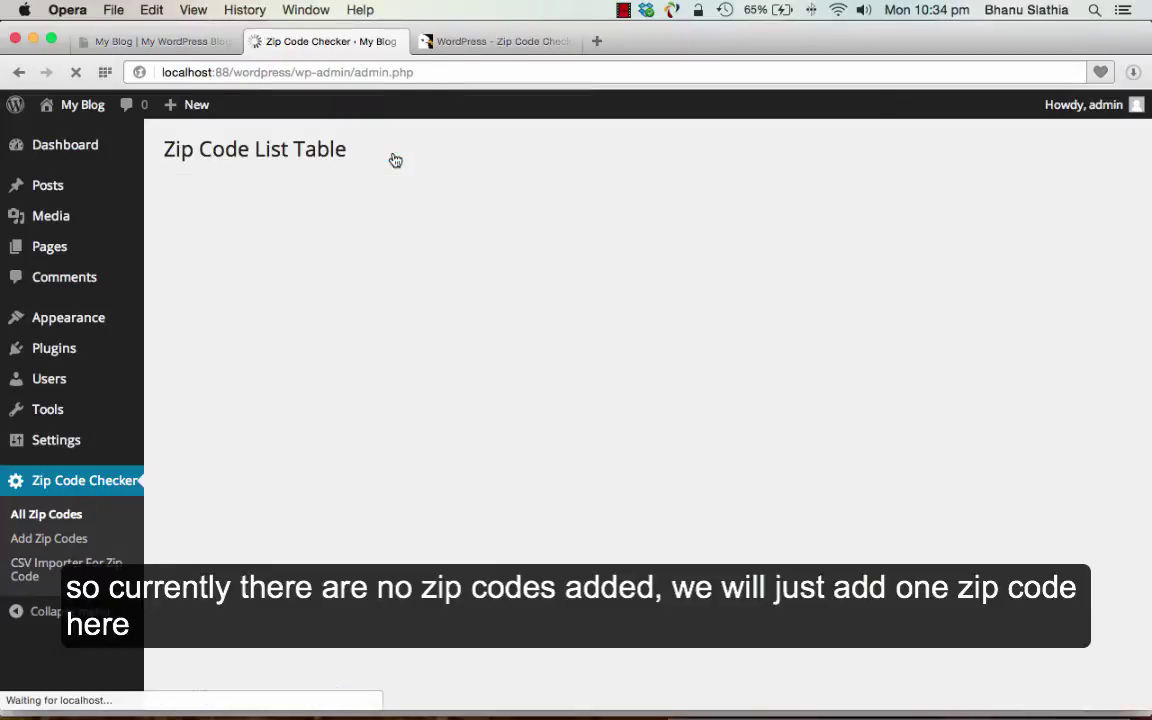
click(275, 231)
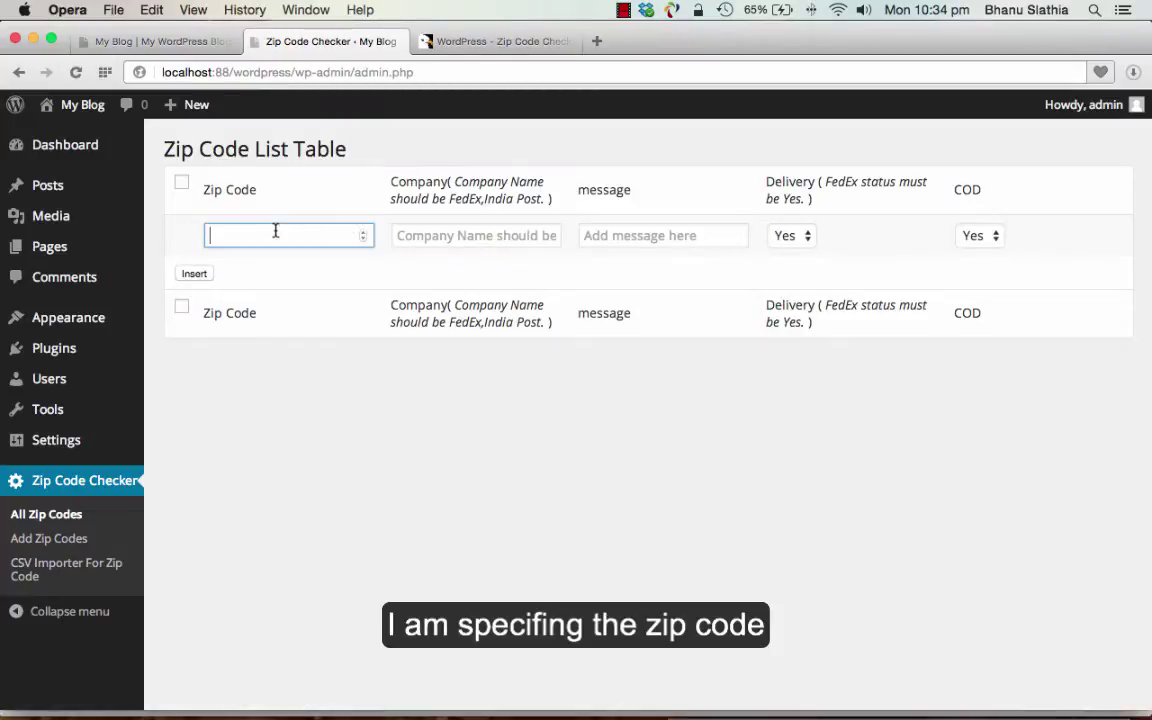
click(431, 233)
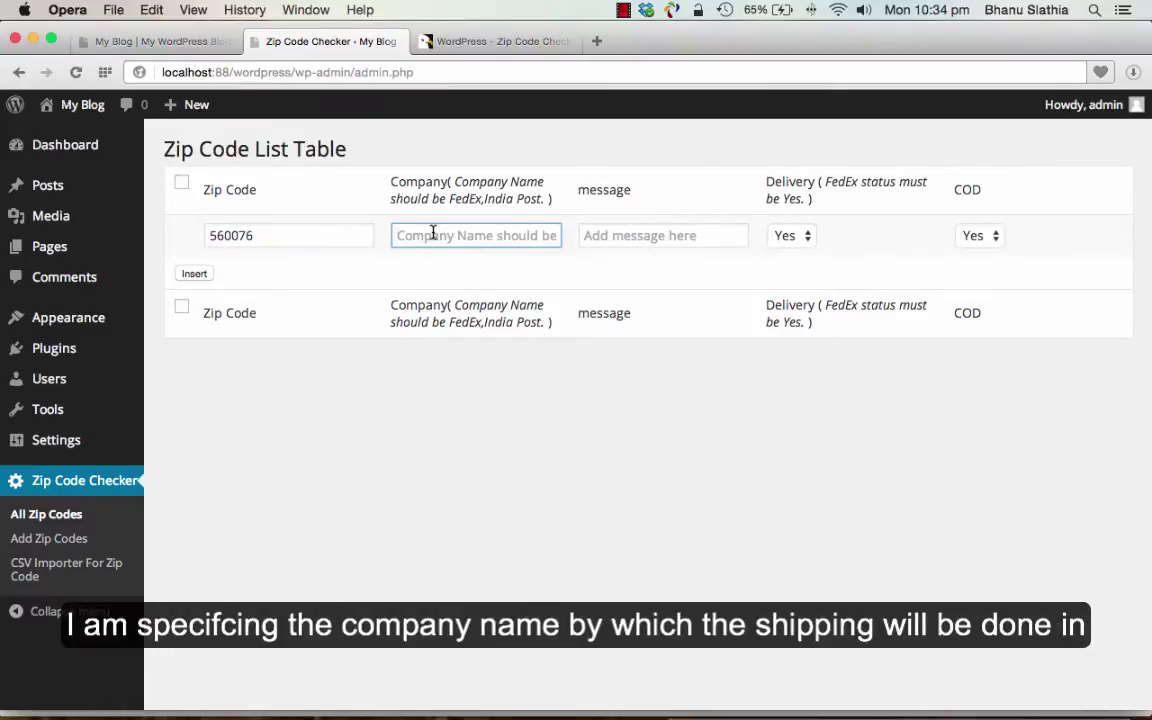
text(Fe)
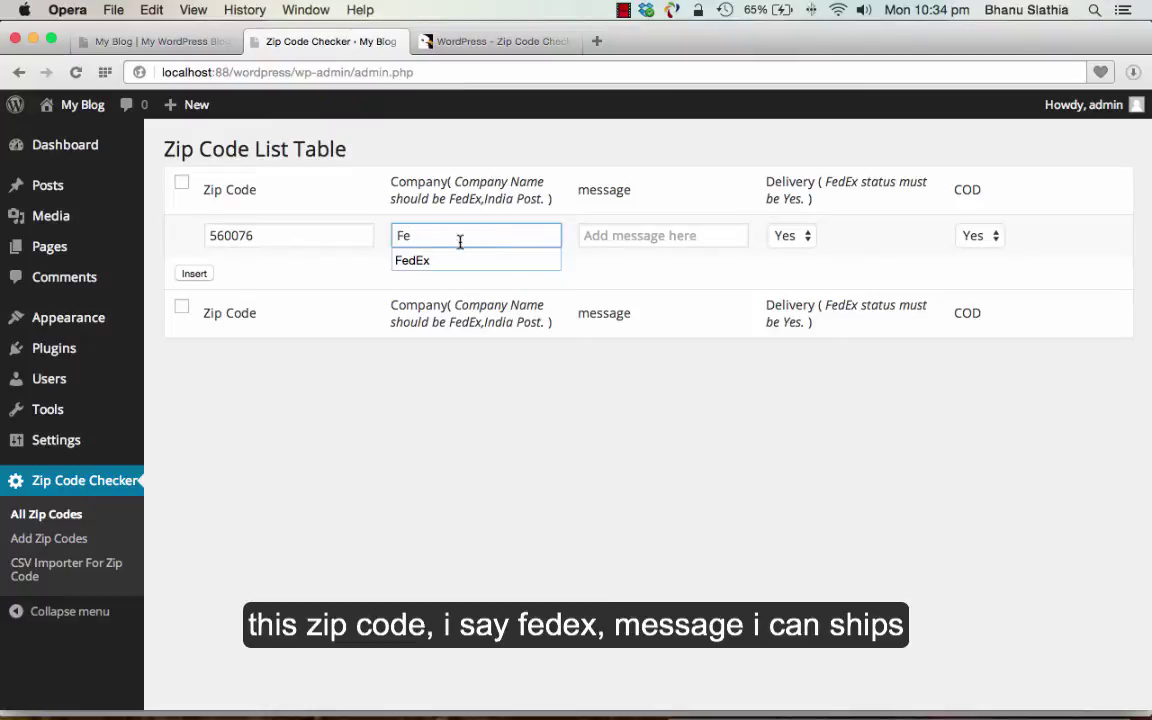
click(440, 261)
click(650, 235)
text(Shi)
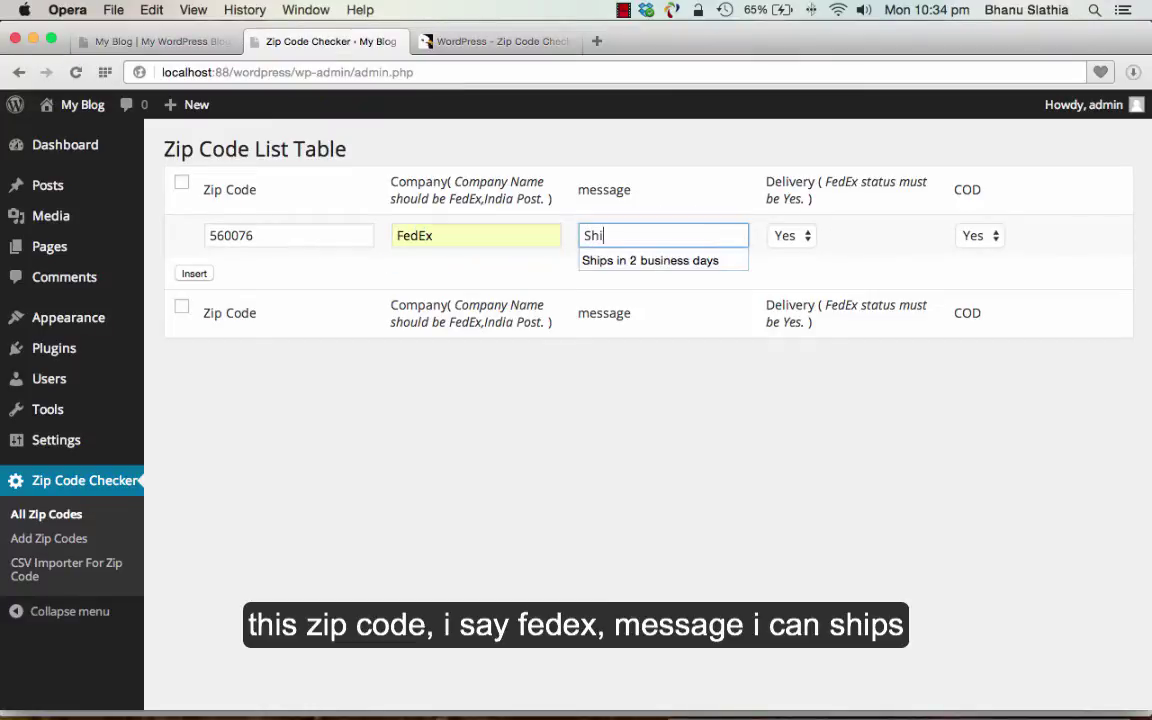
text(ps)
key(BackSpace)
click(652, 261)
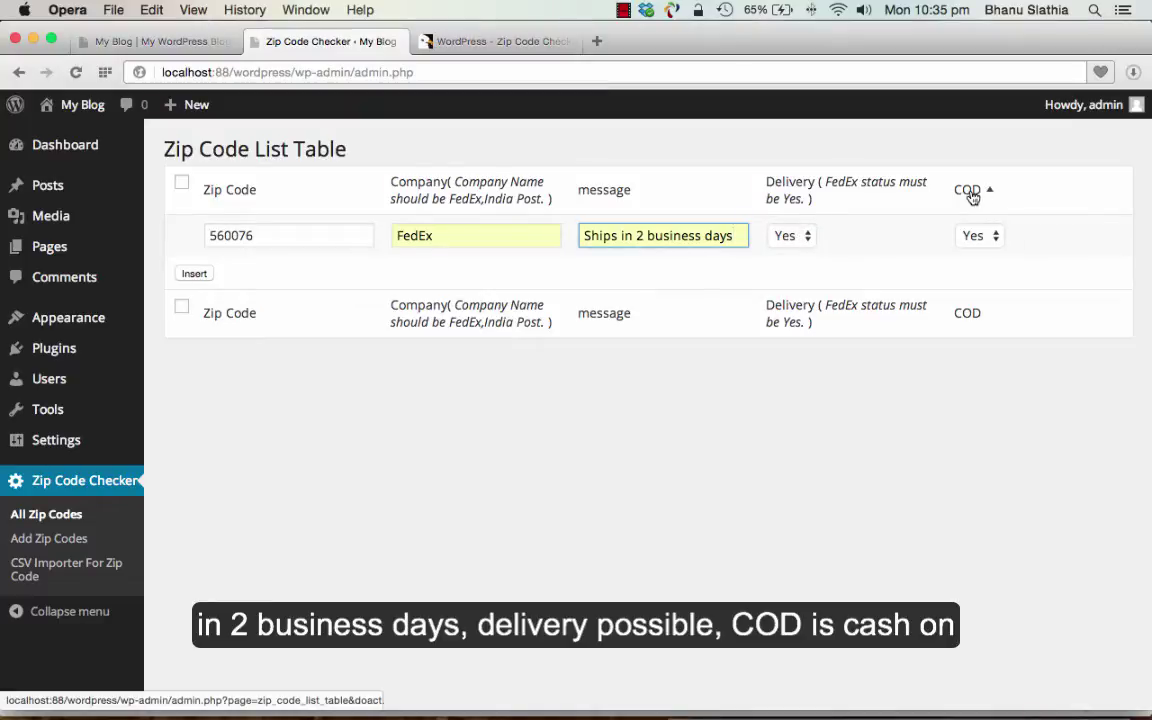
click(1003, 234)
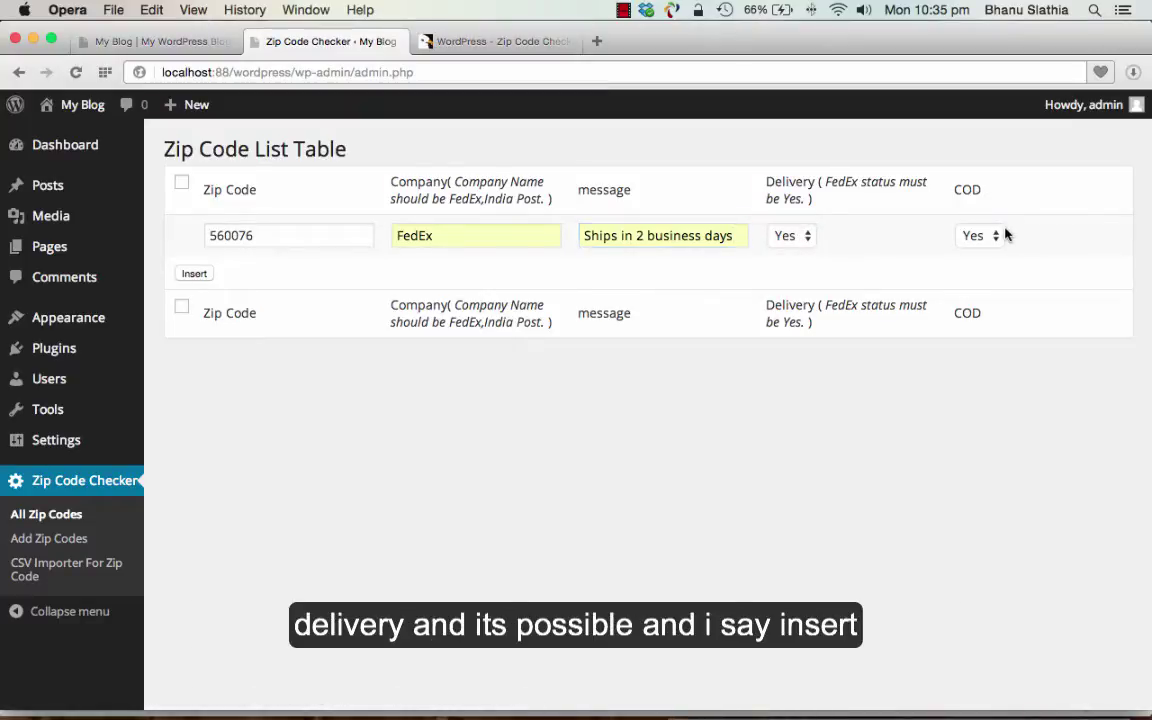
click(194, 273)
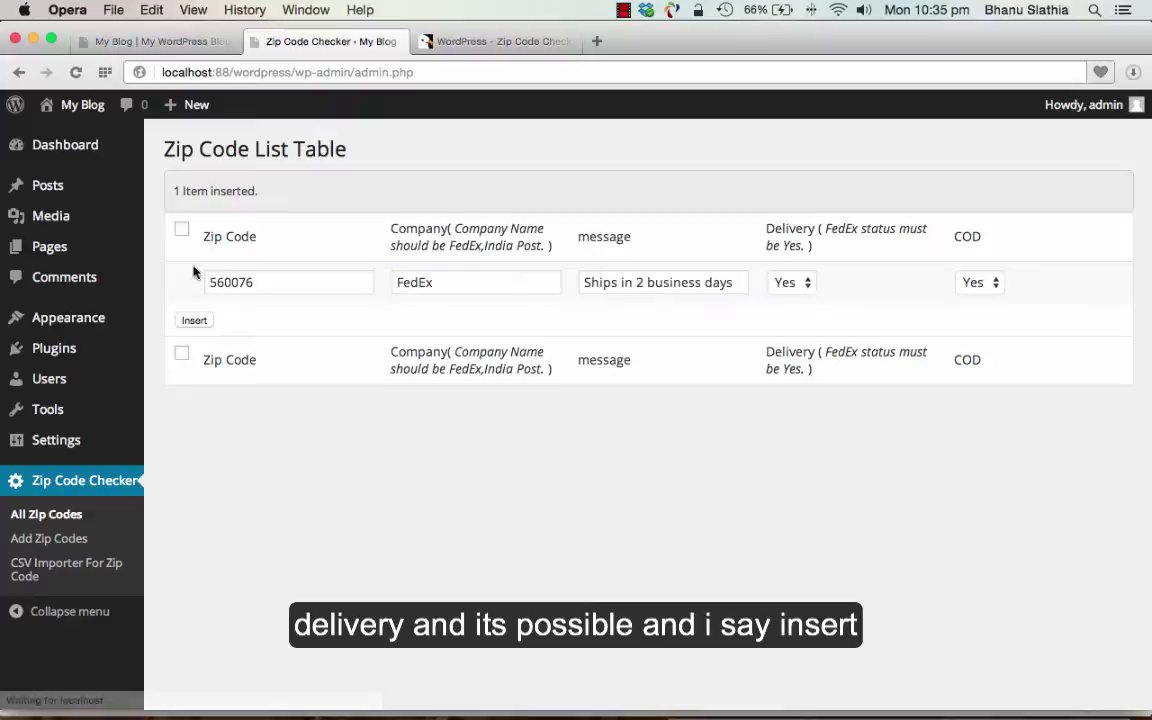
- Check the 560076 edit page, open CSV Importer For Zip Code, then hide Opera
click(48, 514)
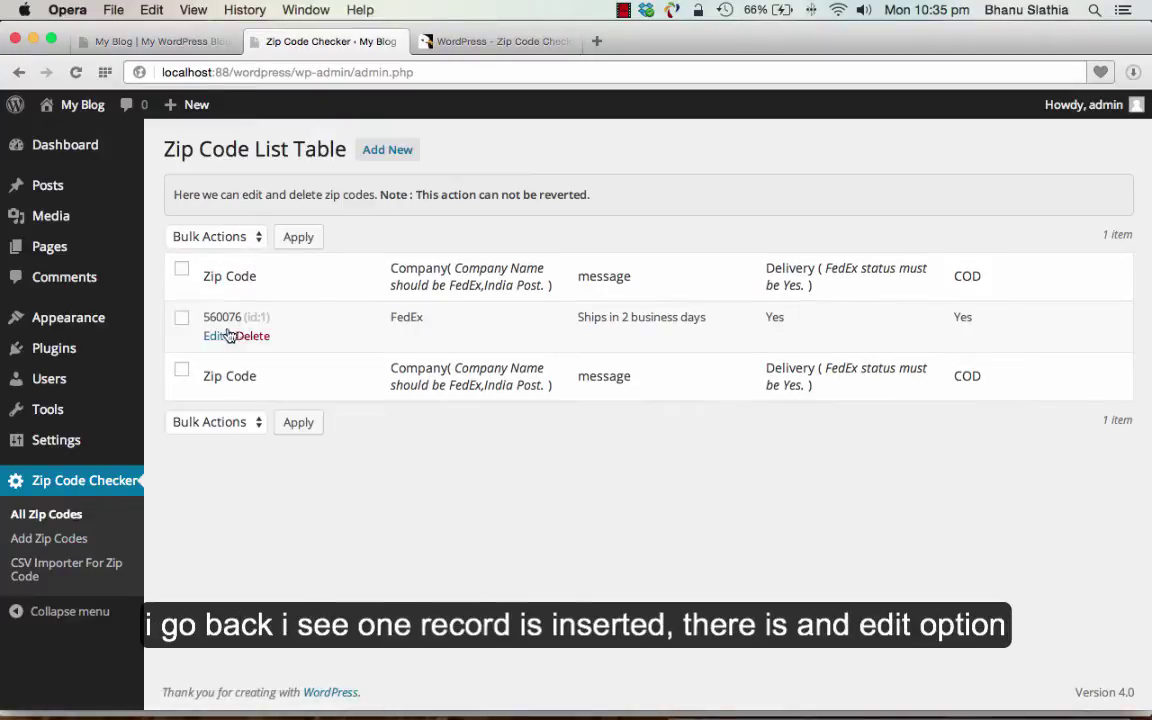
click(212, 337)
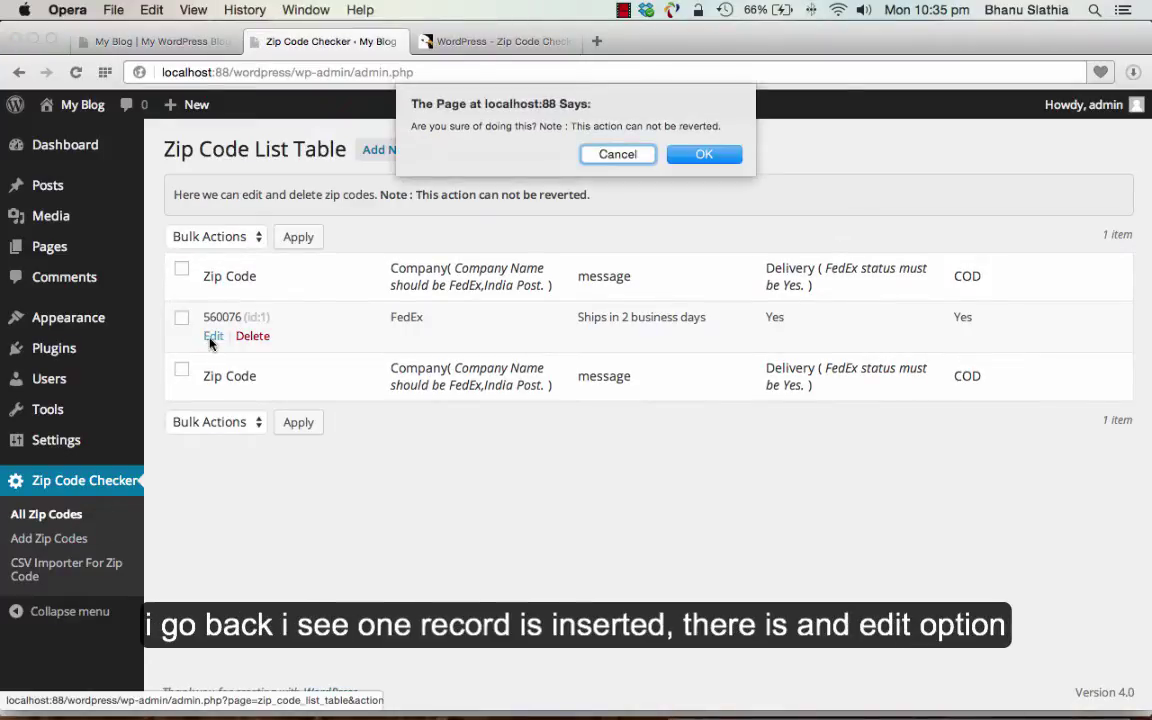
click(703, 148)
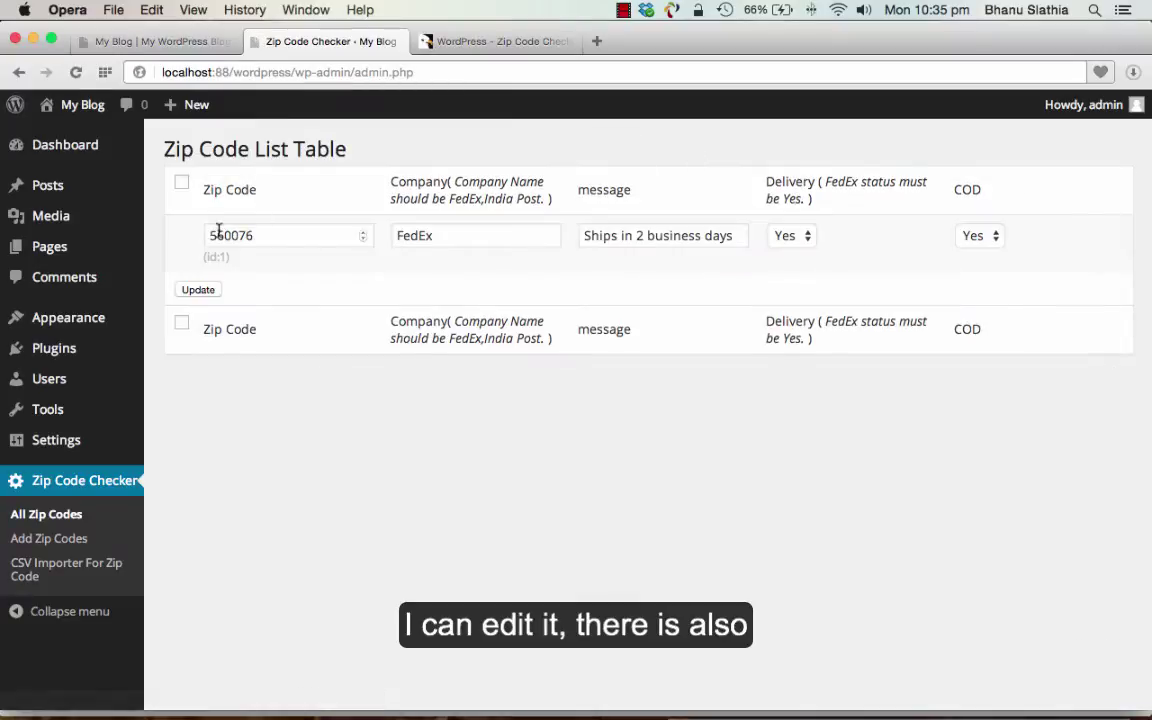
click(62, 514)
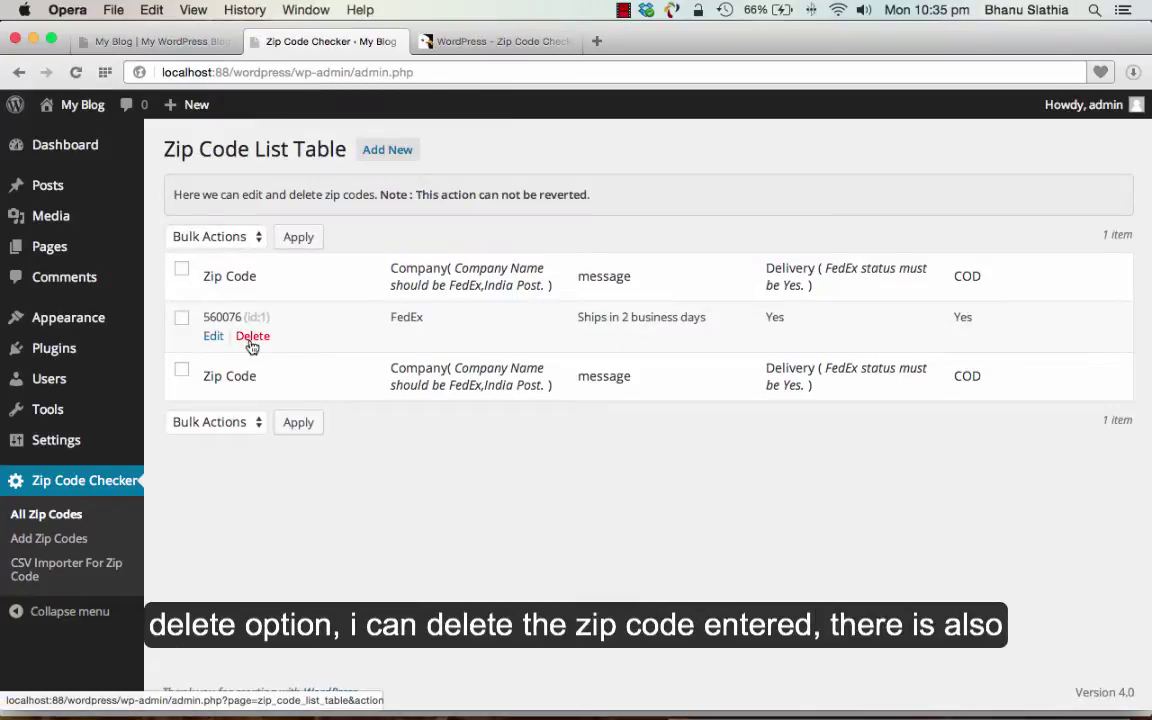
click(62, 574)
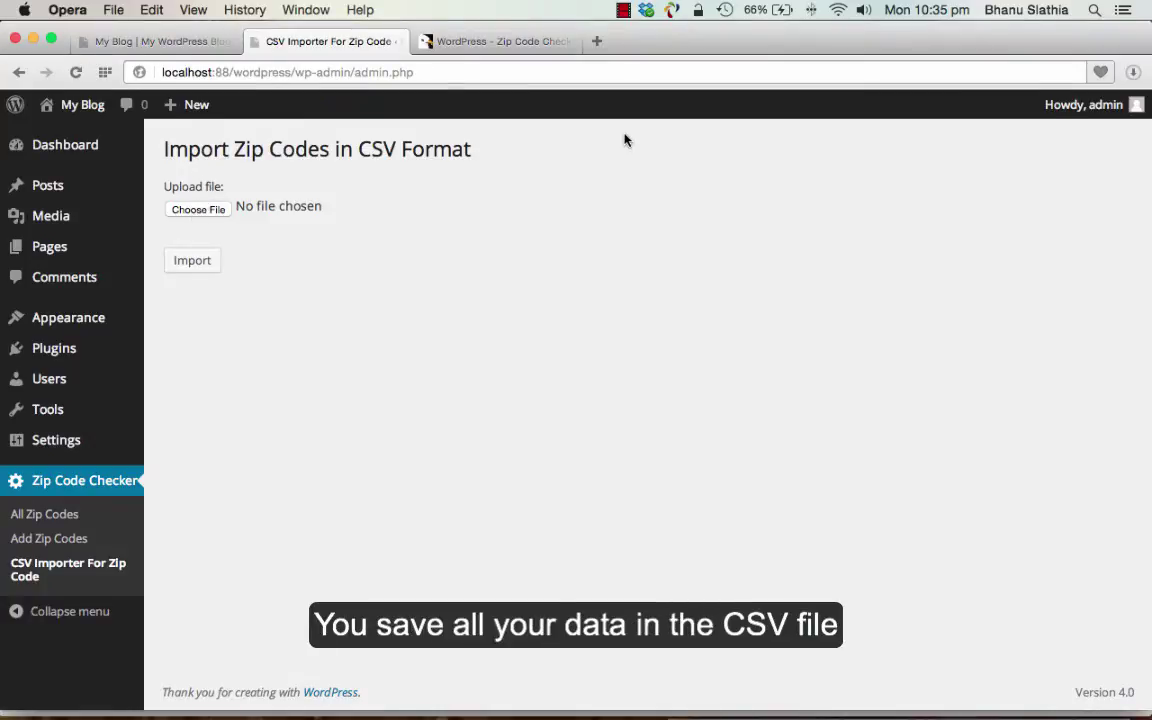
key(super+m)
- Open wp_zip_code_checker.csv in Excel, using the last saved version
click(685, 151)
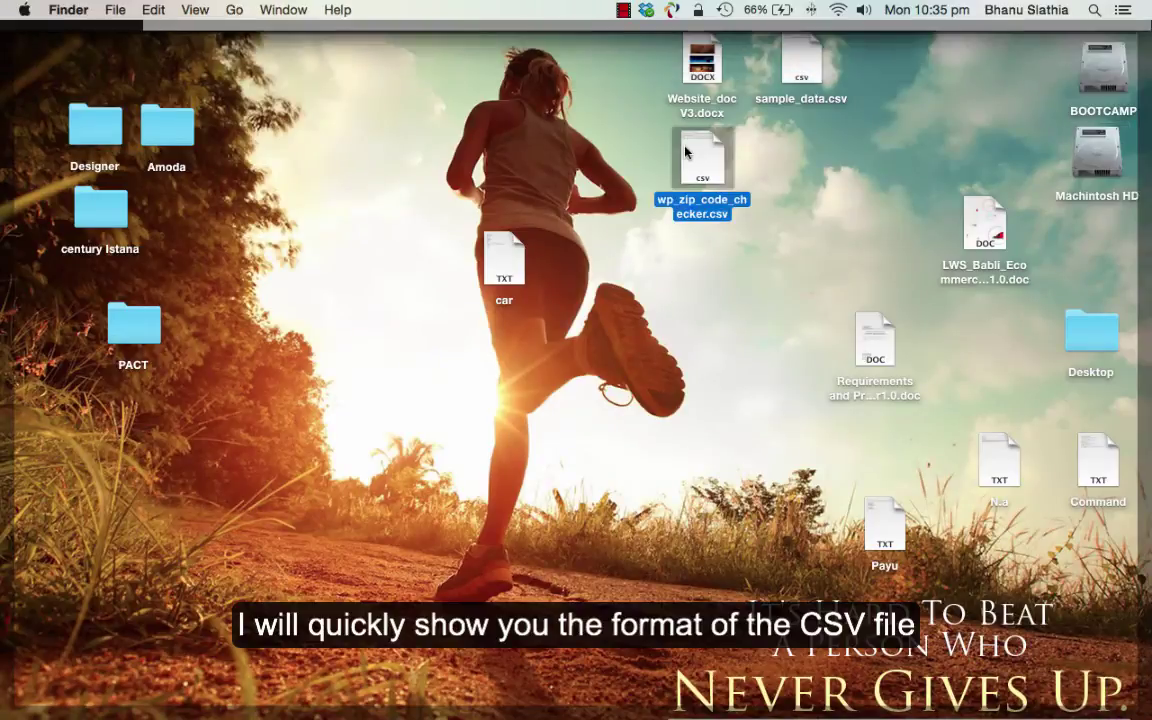
double_click(685, 151)
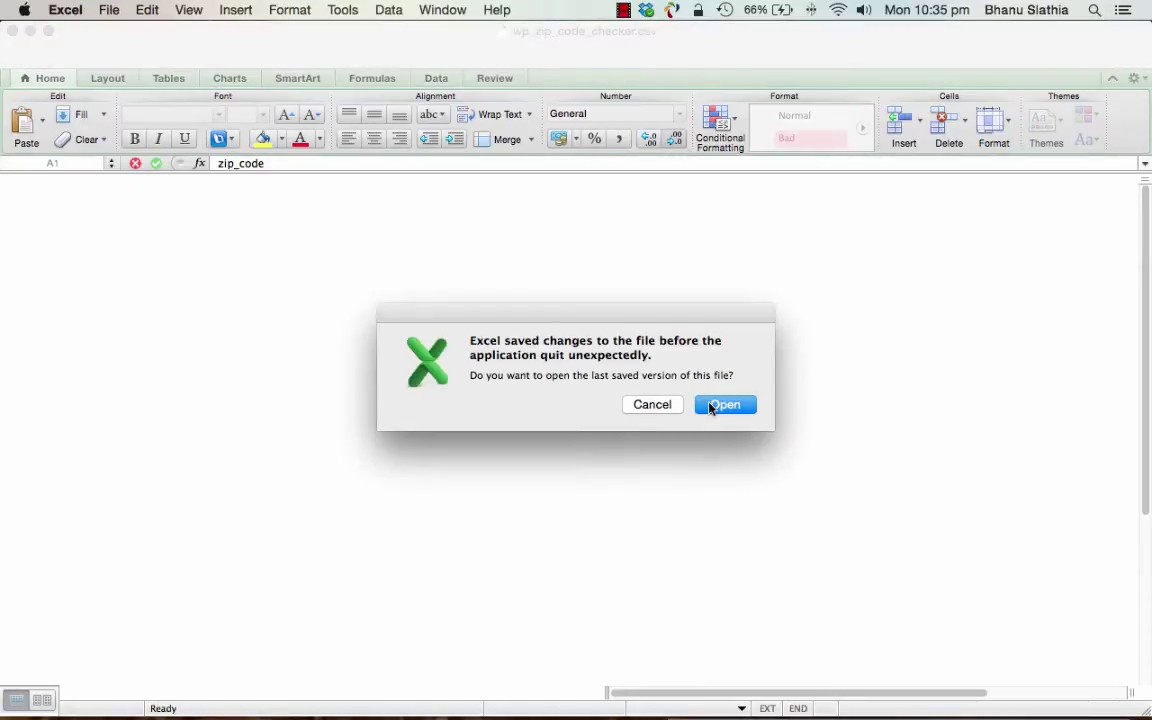
click(724, 407)
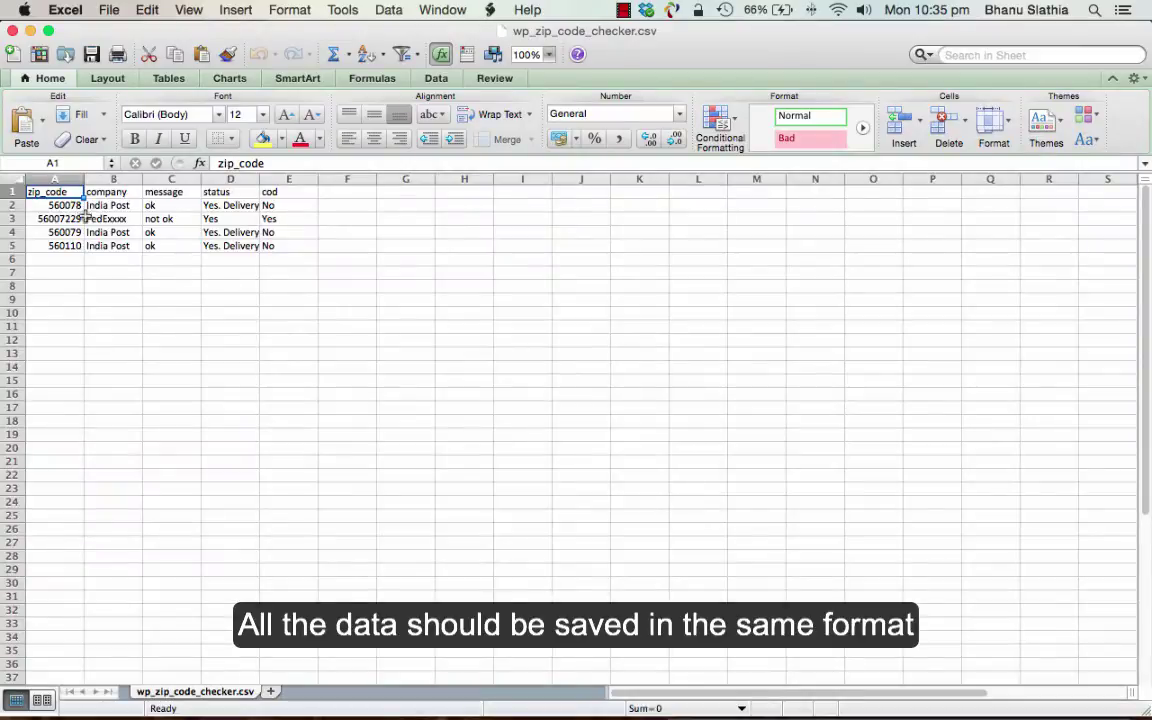
- Review the zip code, company and status cells of the four sample rows
click(55, 207)
key(Down)
key(Down)
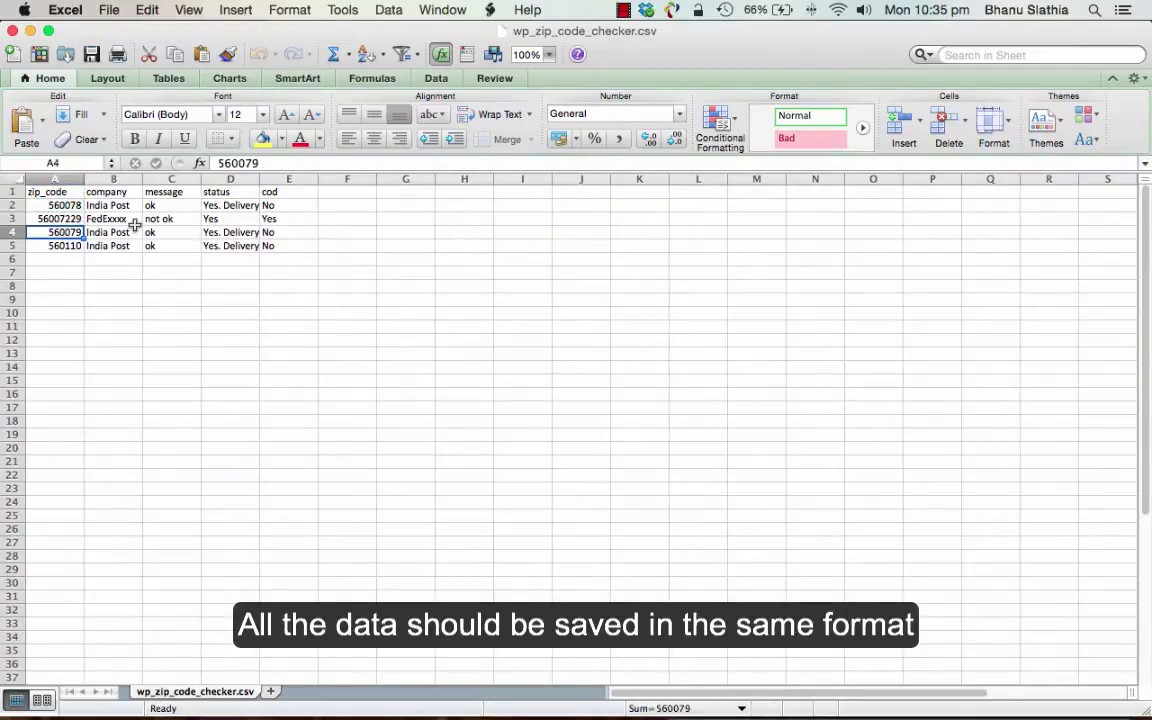
key(Up)
key(Up)
key(Right)
key(Right)
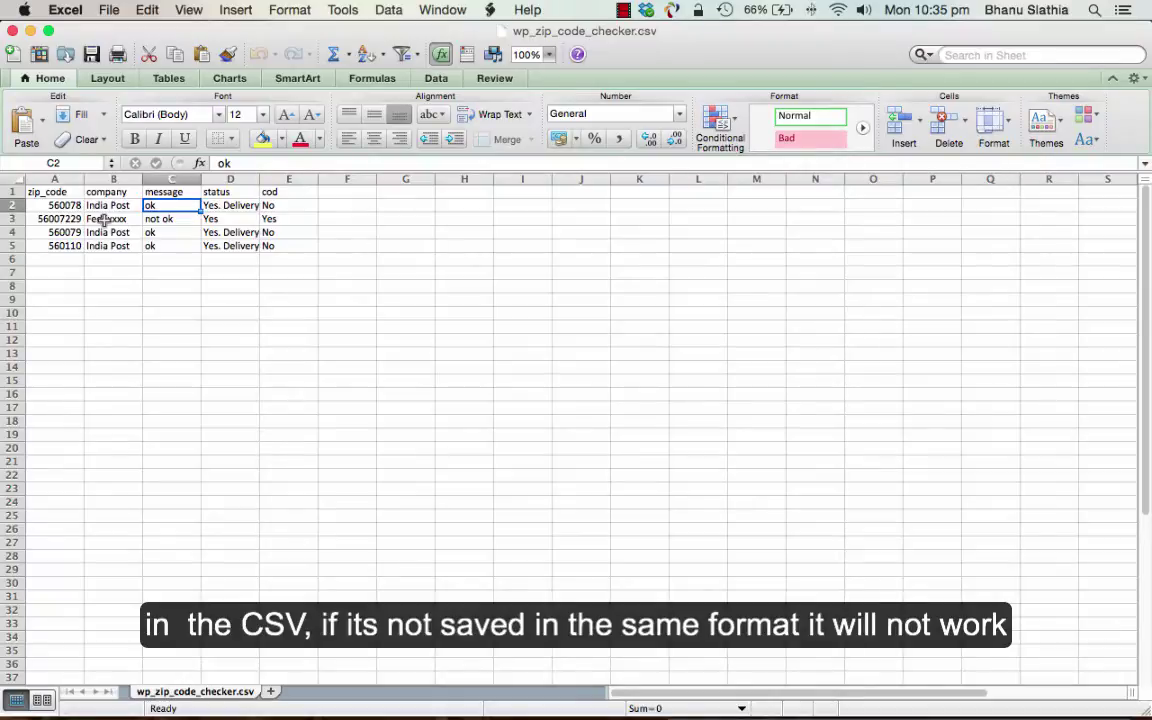
click(104, 219)
click(231, 218)
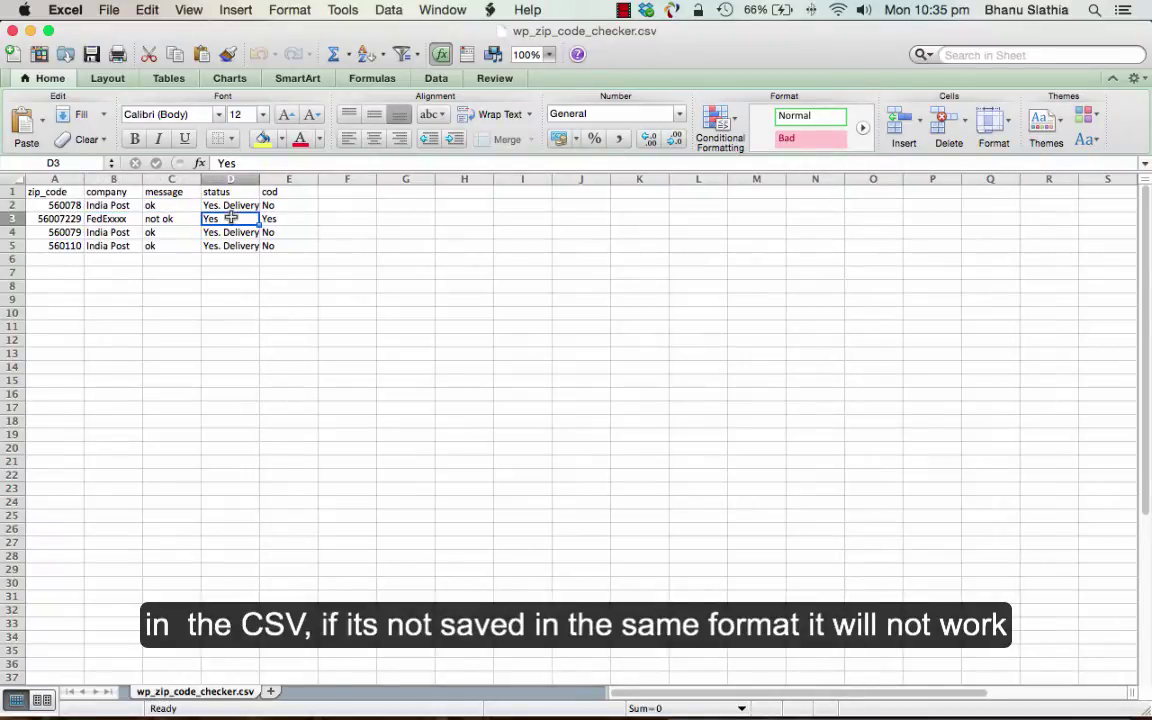
key(Down)
key(Down)
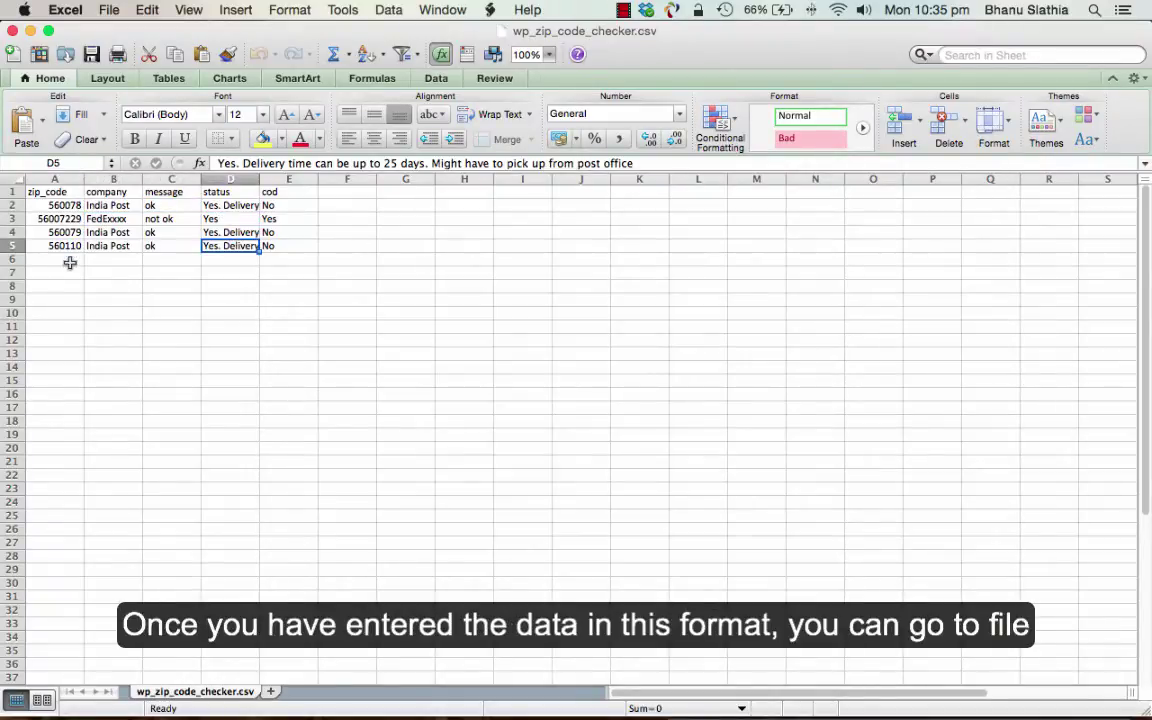
- Save the sheet as an MS-DOS Comma Separated (.csv) file
click(106, 10)
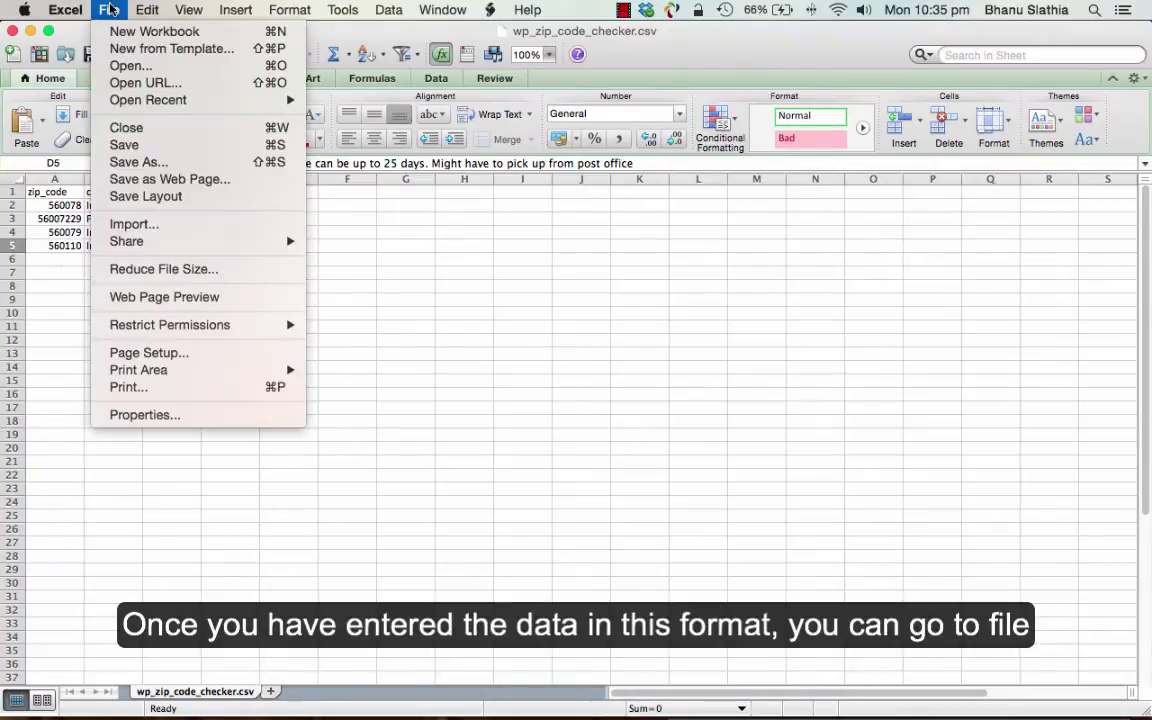
click(140, 161)
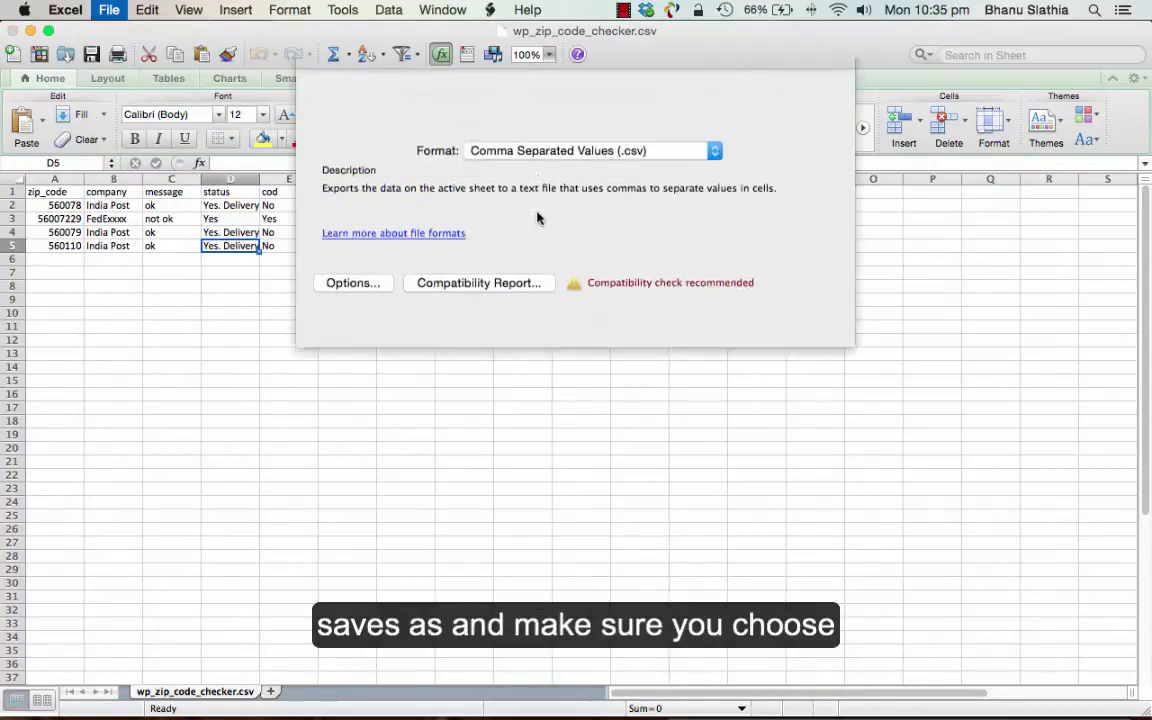
click(560, 188)
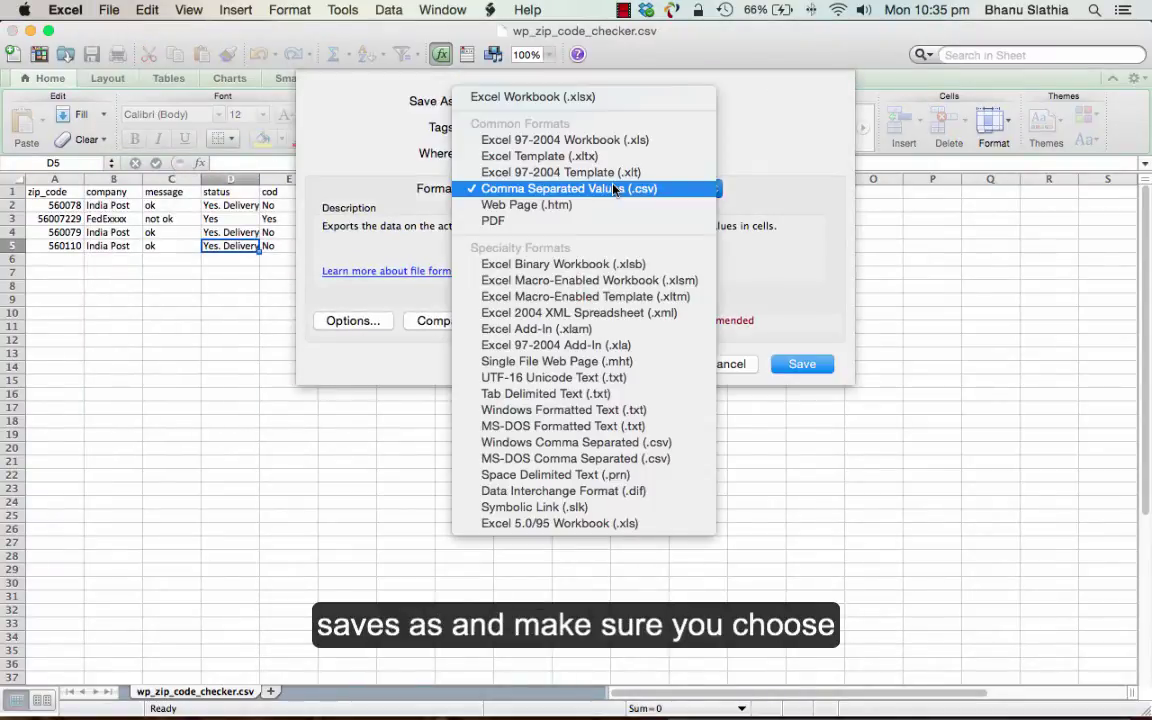
click(591, 460)
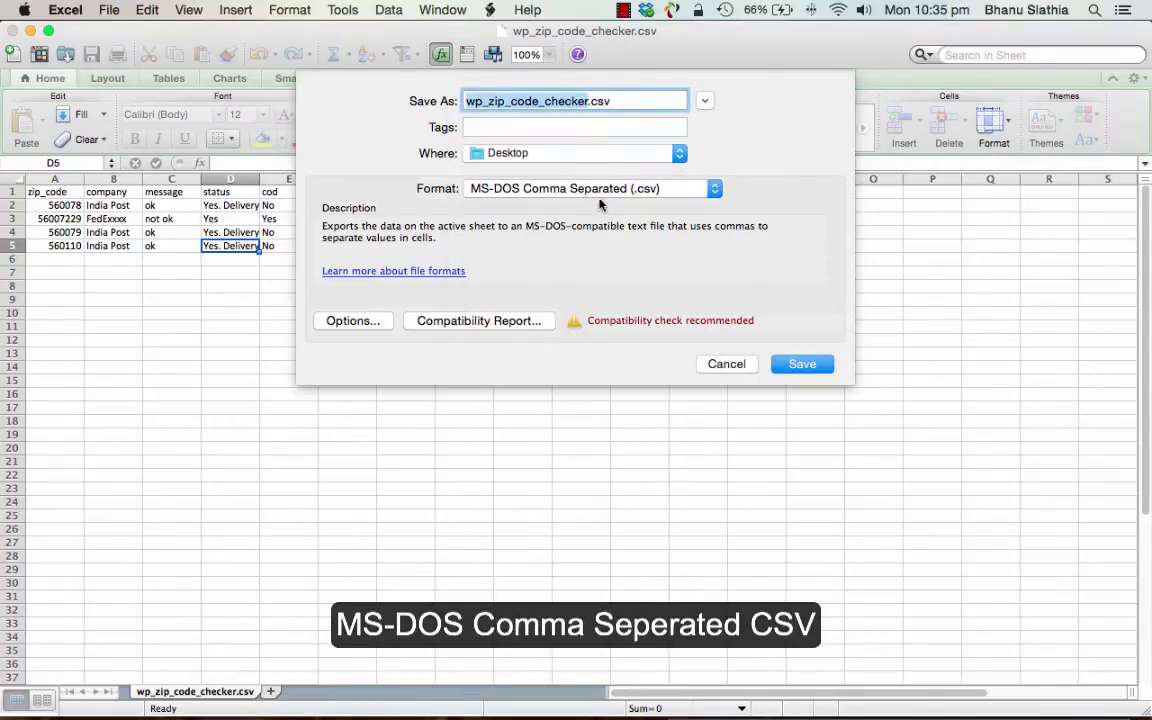
click(733, 365)
- Change row 2's message for zip 560078 to 'Ships in 2 business days'
click(36, 203)
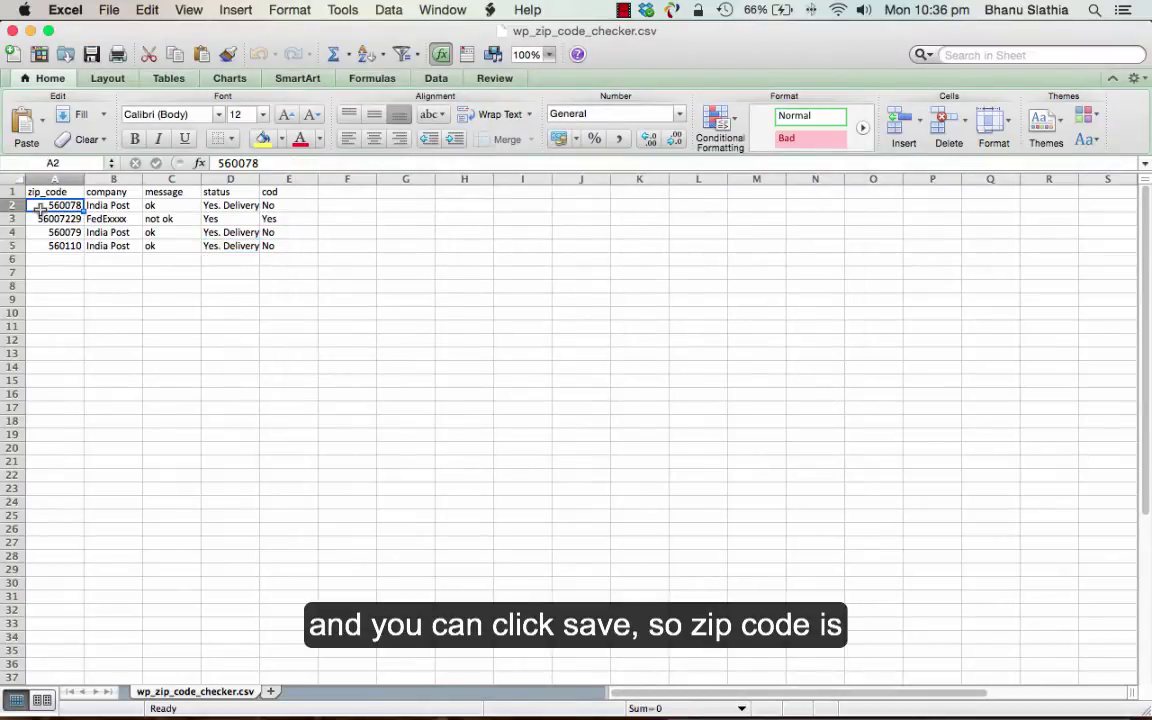
click(42, 191)
click(44, 216)
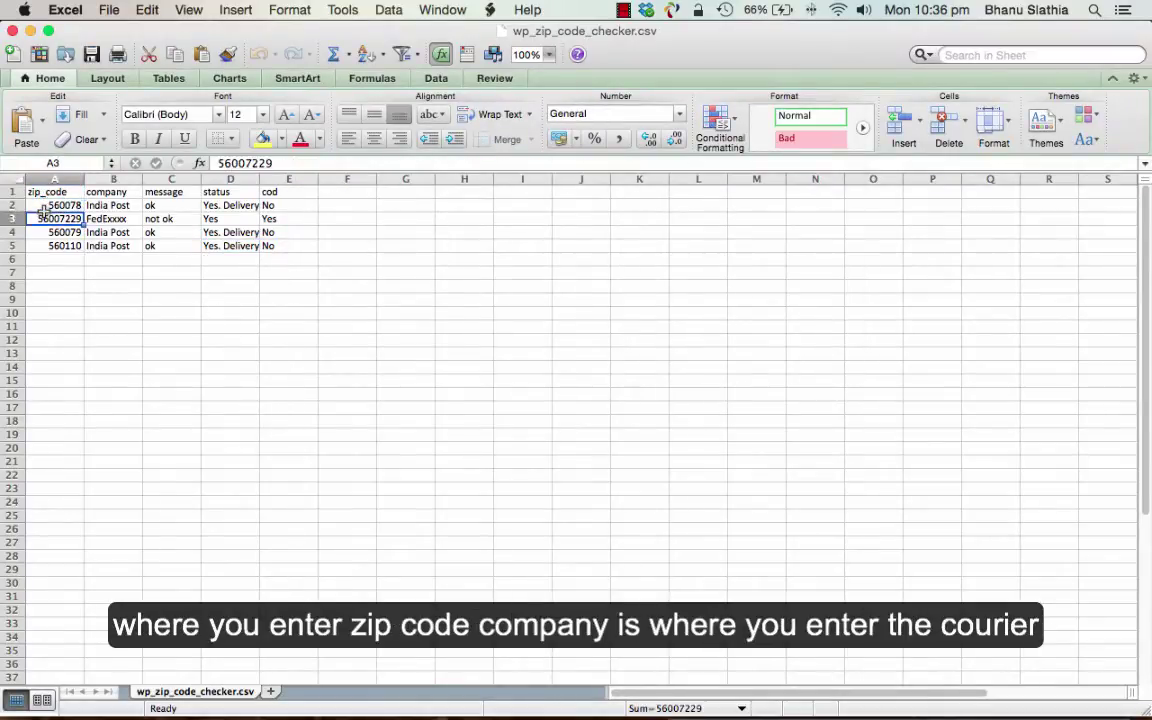
click(108, 203)
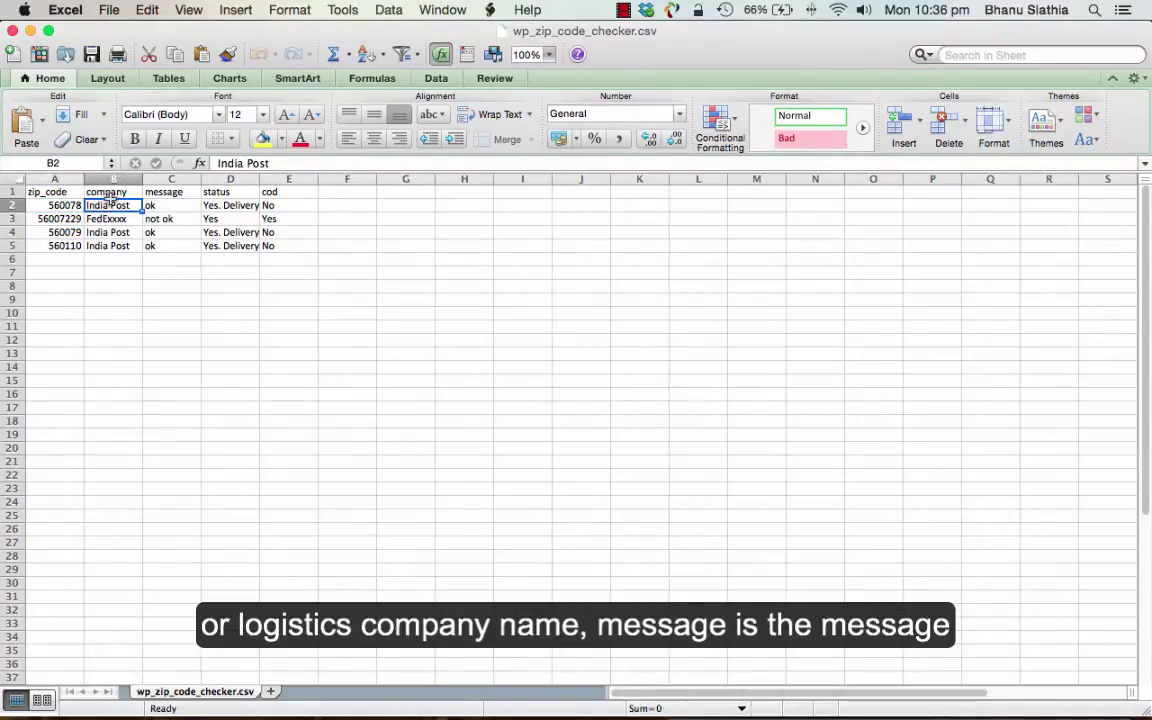
click(155, 205)
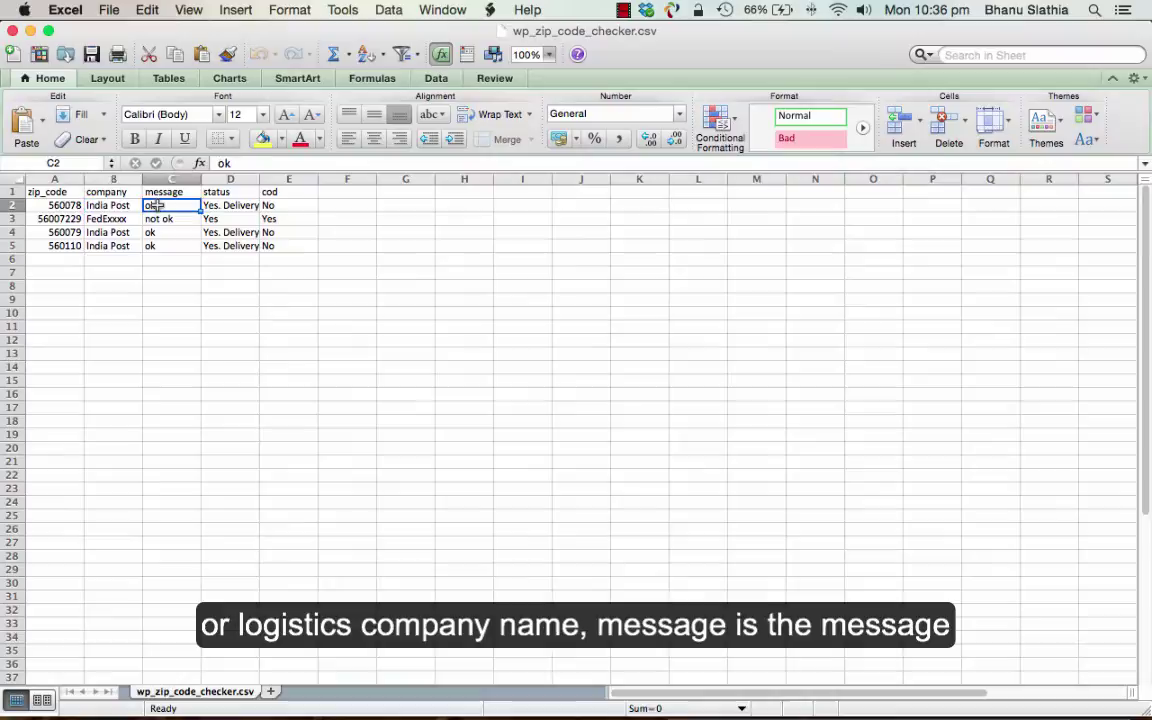
text(Ships t)
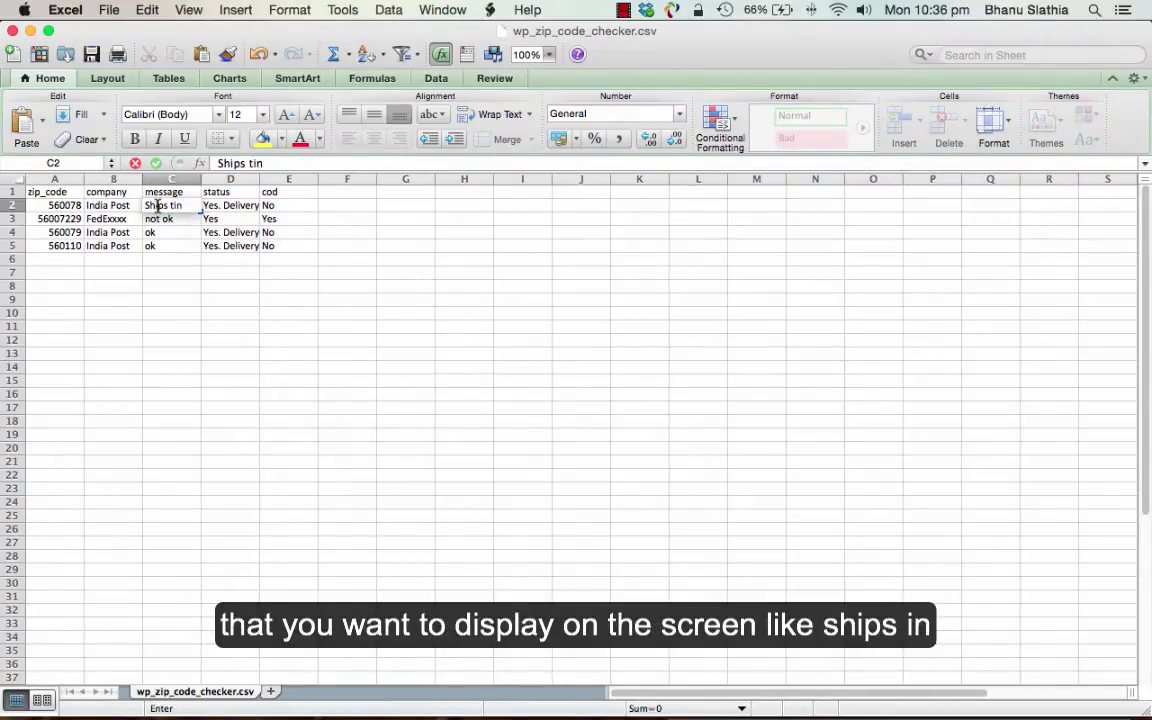
text(in)
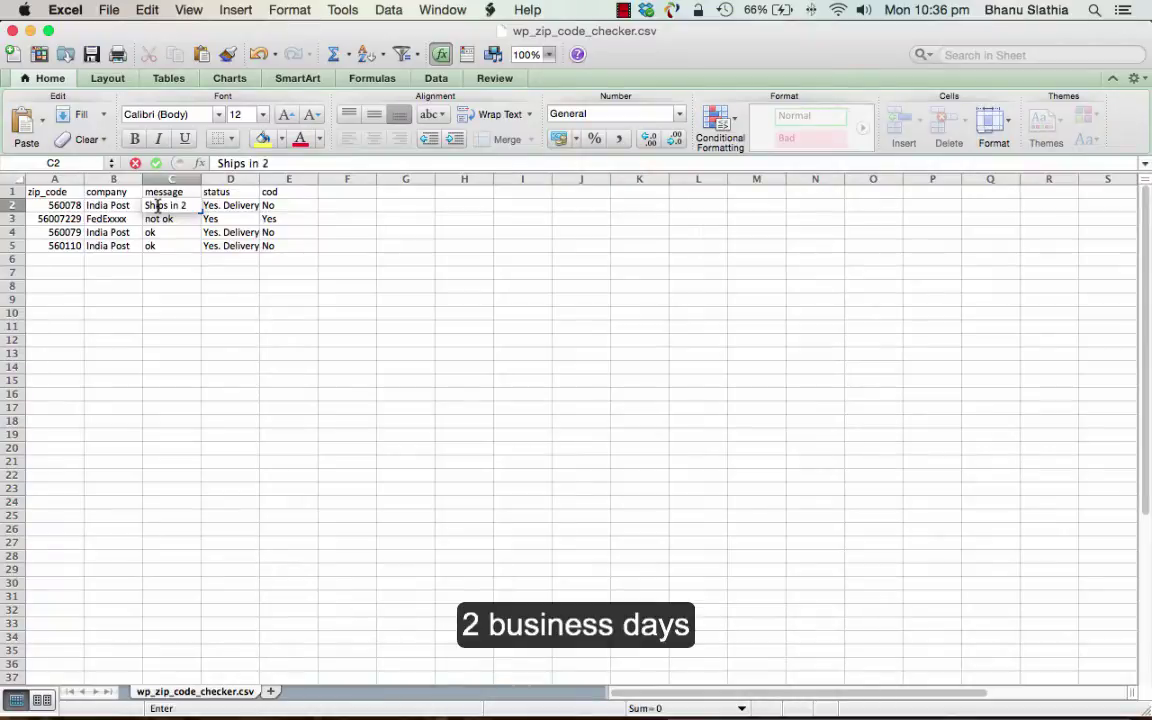
text( business day)
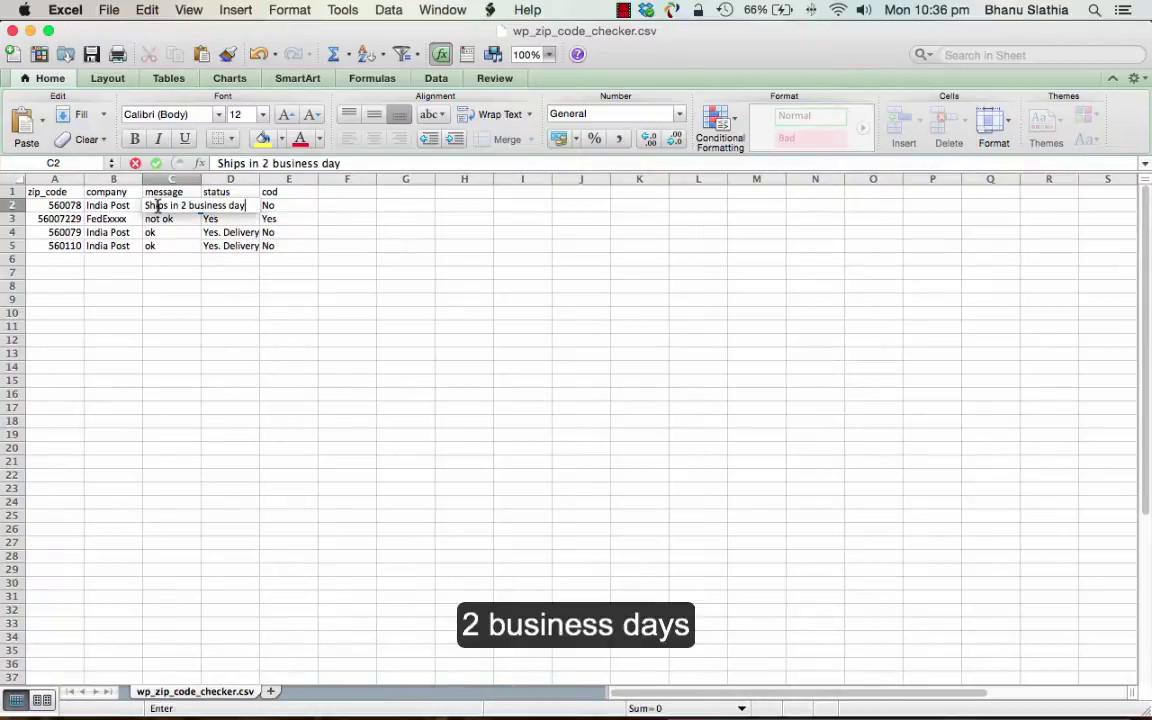
text(s)
click(237, 313)
- Set cell D2's status to Yes and check the cod value in E2
click(235, 206)
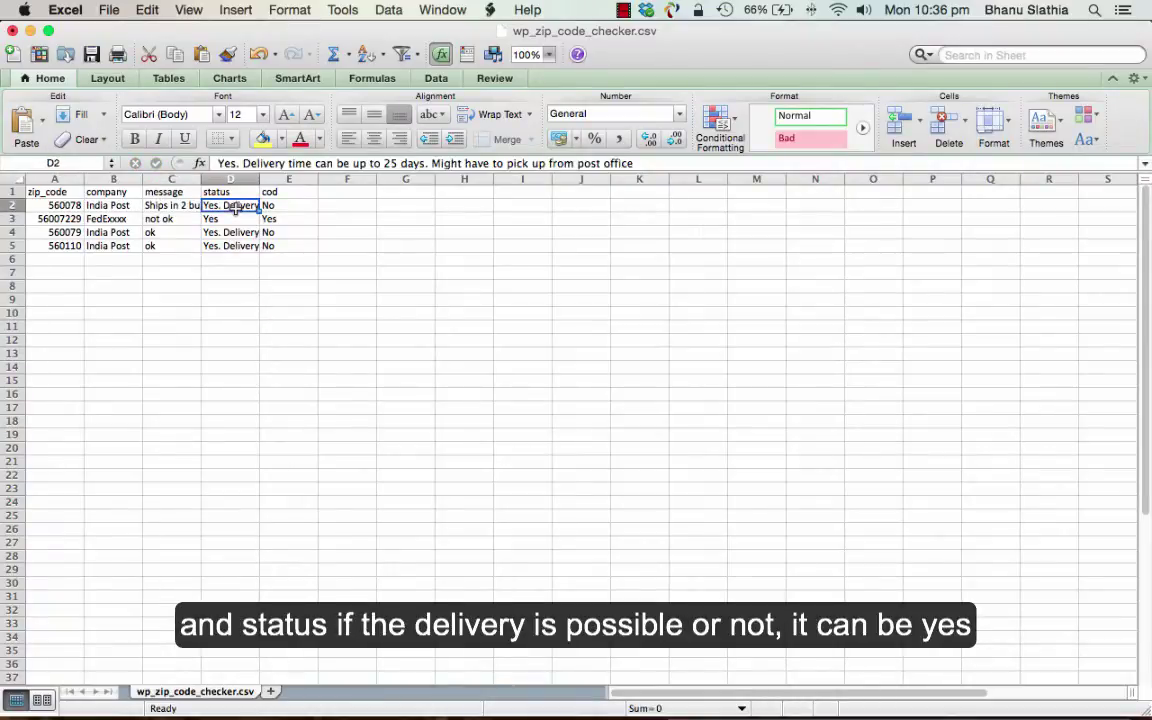
text(Yes)
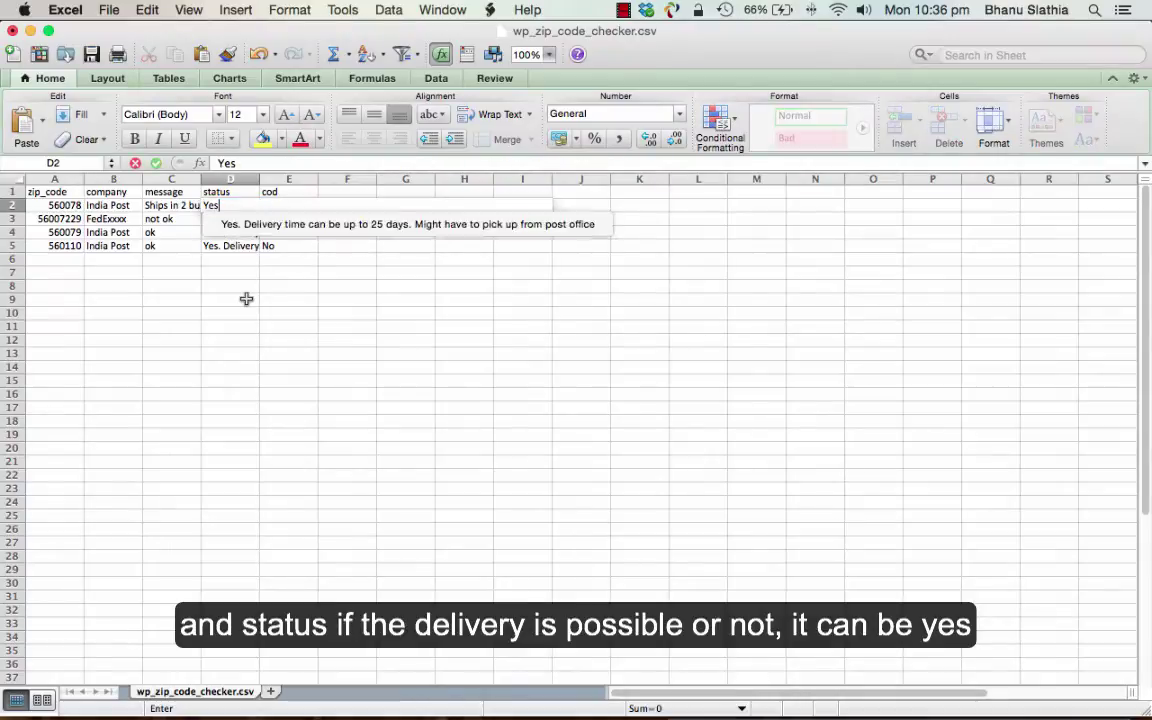
click(247, 299)
click(272, 205)
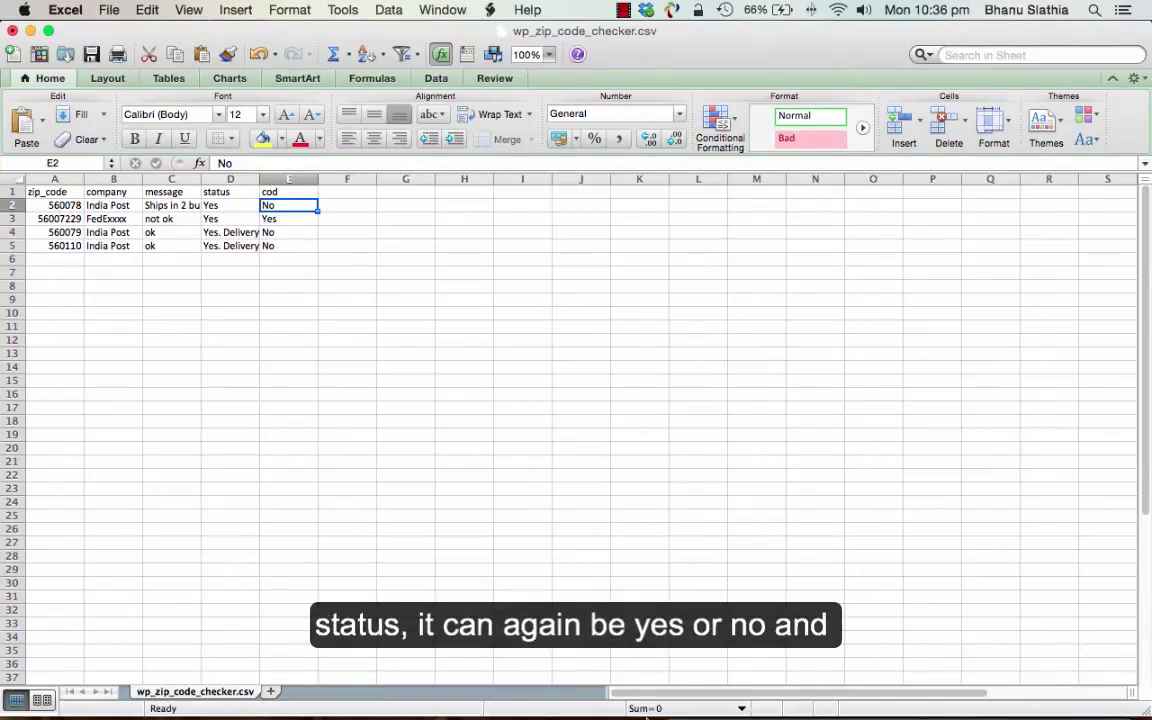
- Upload wp_zip_code_checker.csv from the Desktop in the importer and import its 4 rows
mouse_move(646, 712)
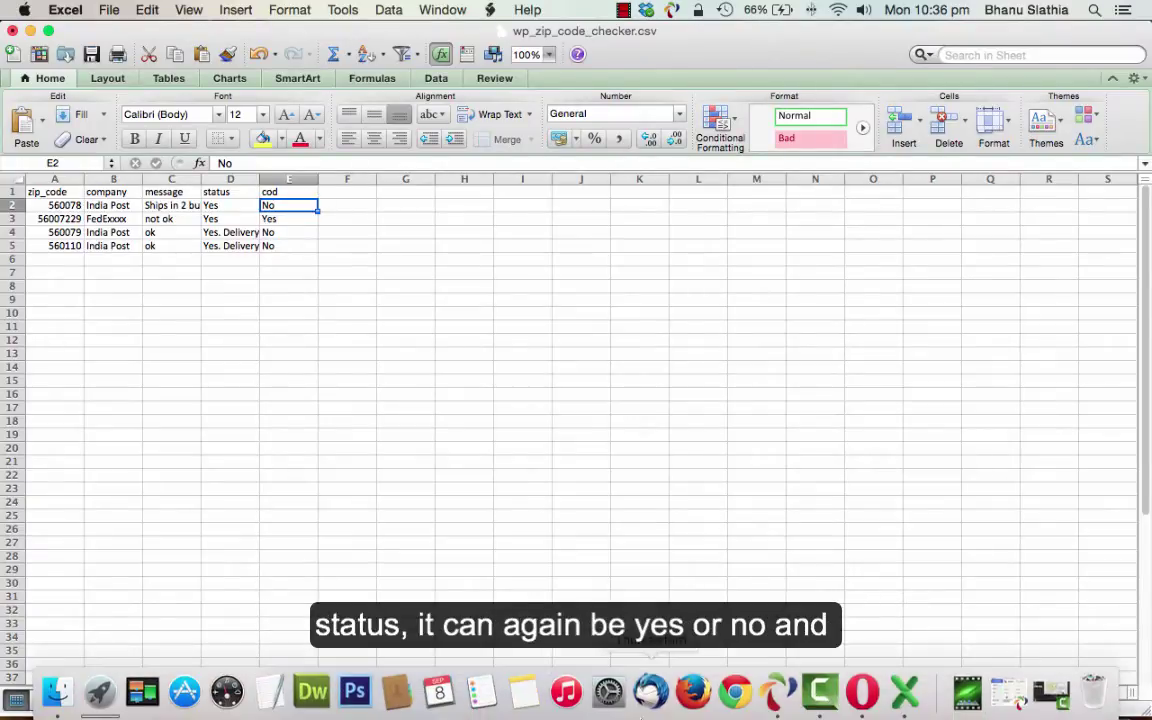
click(866, 691)
click(208, 210)
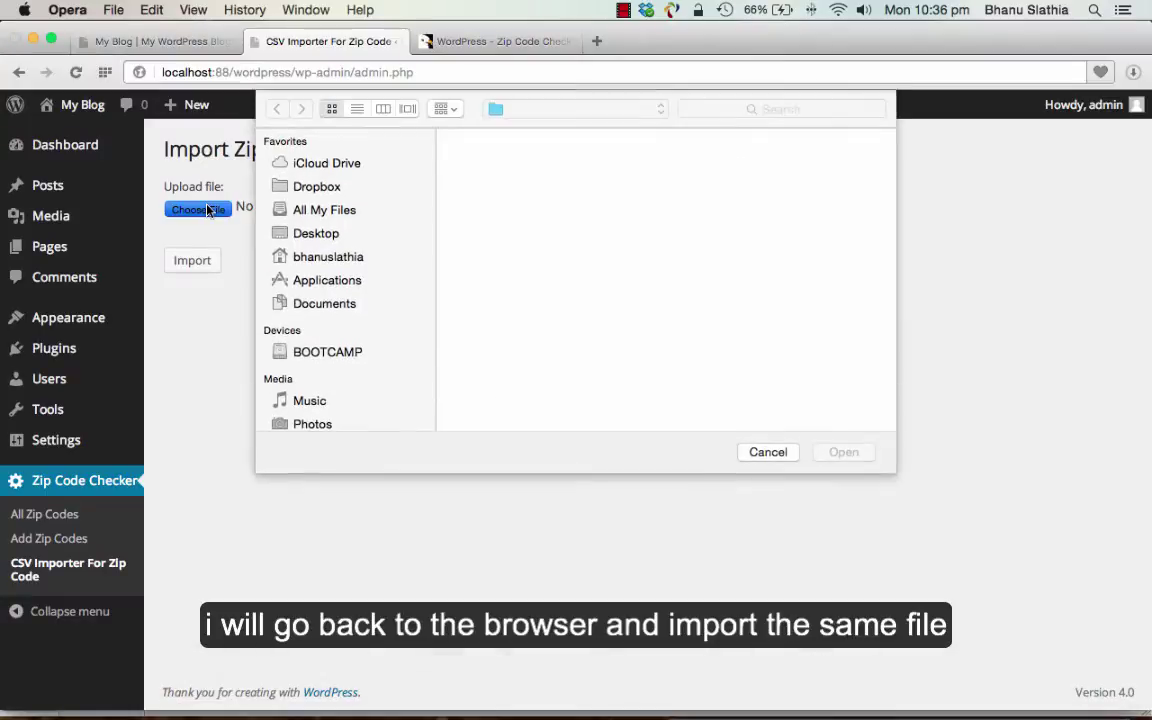
click(316, 235)
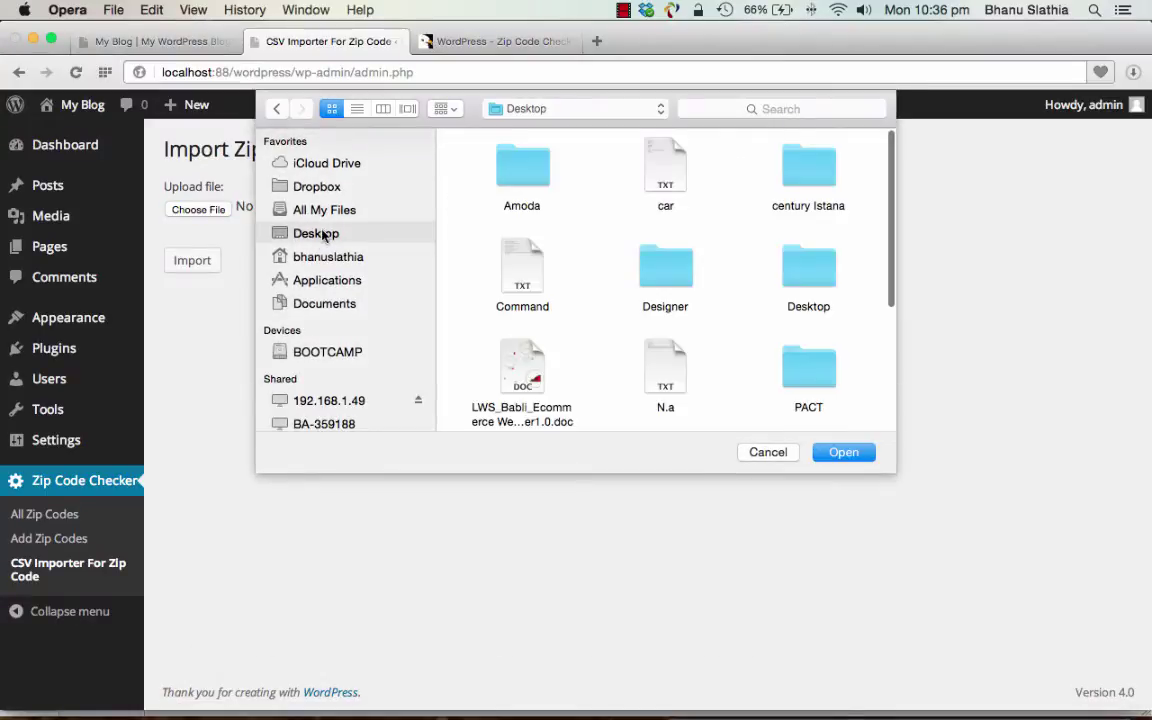
scroll(560, 300, down, 5)
double_click(665, 368)
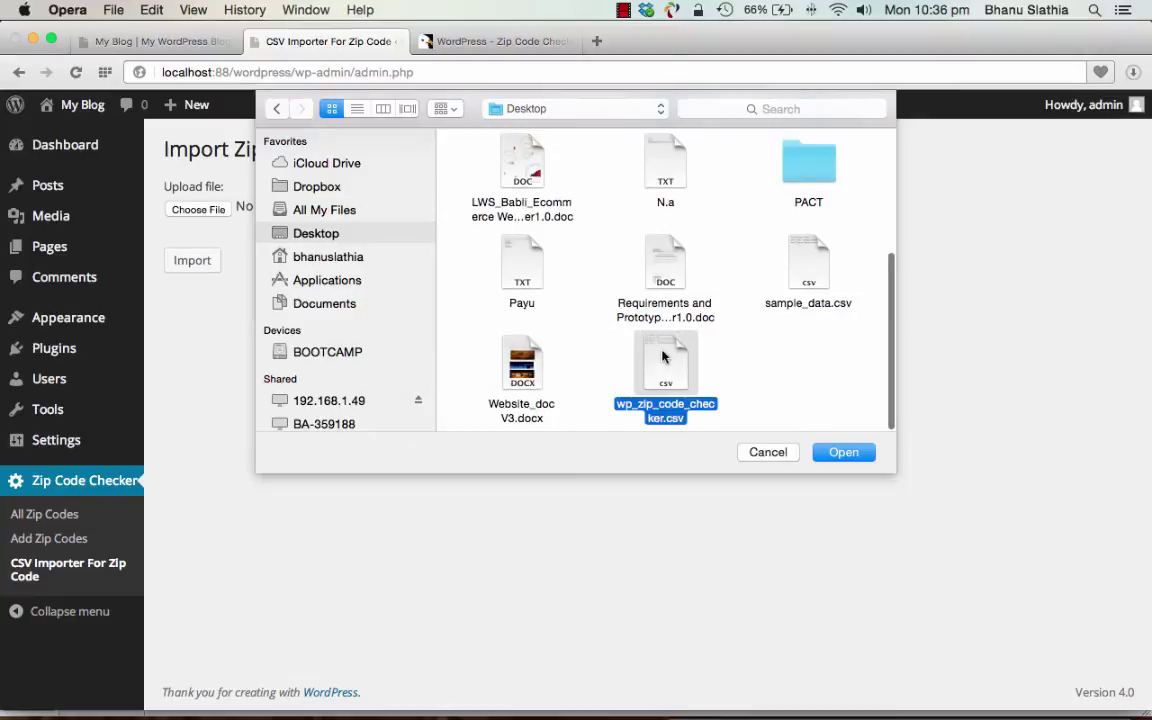
click(206, 264)
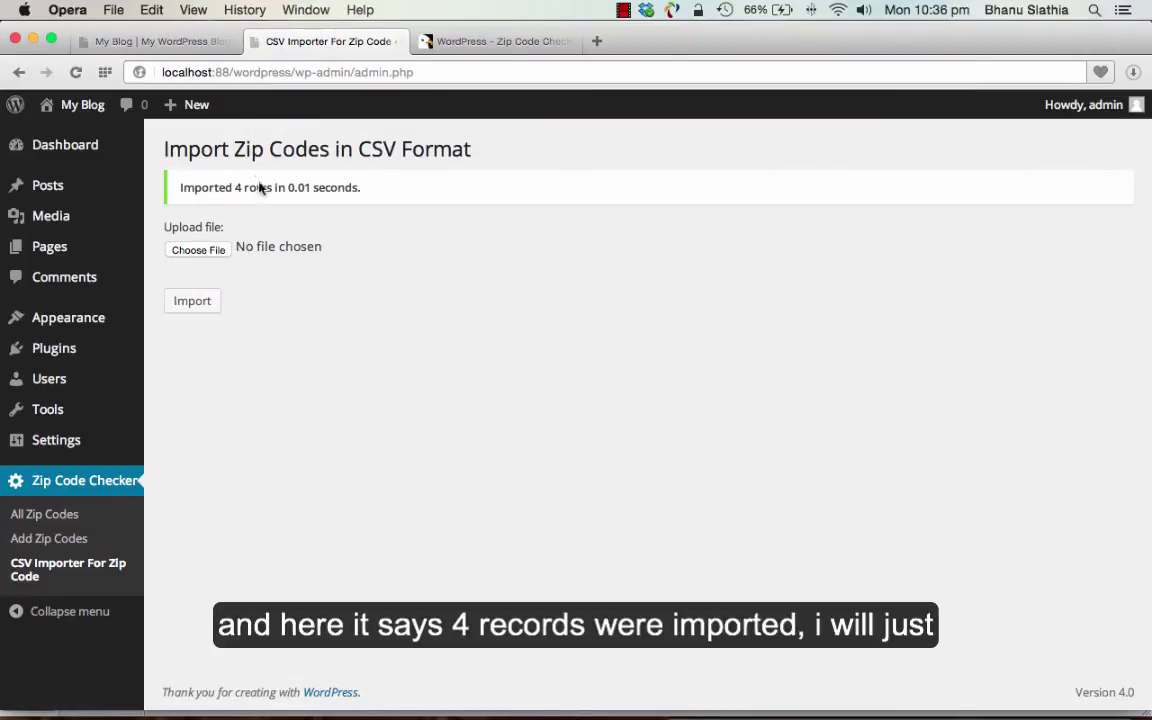
- Open All Zip Codes and confirm 5 entries, including imported 560078, 8388607, 560079 and 560110
click(50, 514)
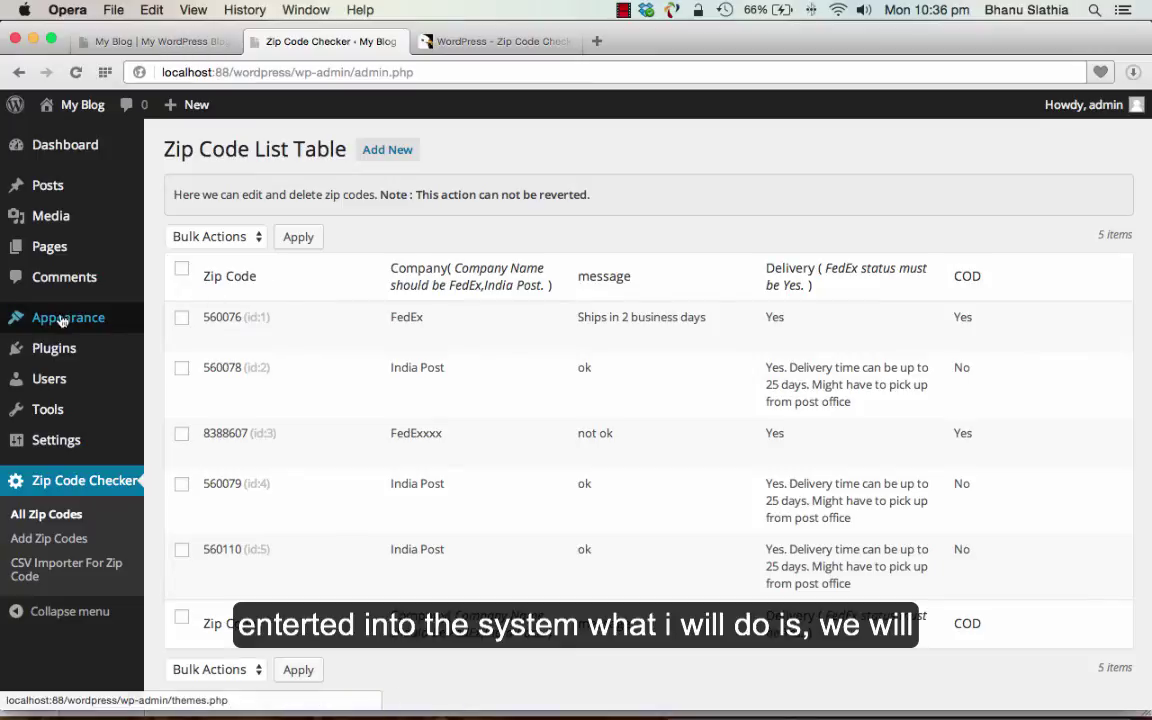
mouse_move(68, 317)
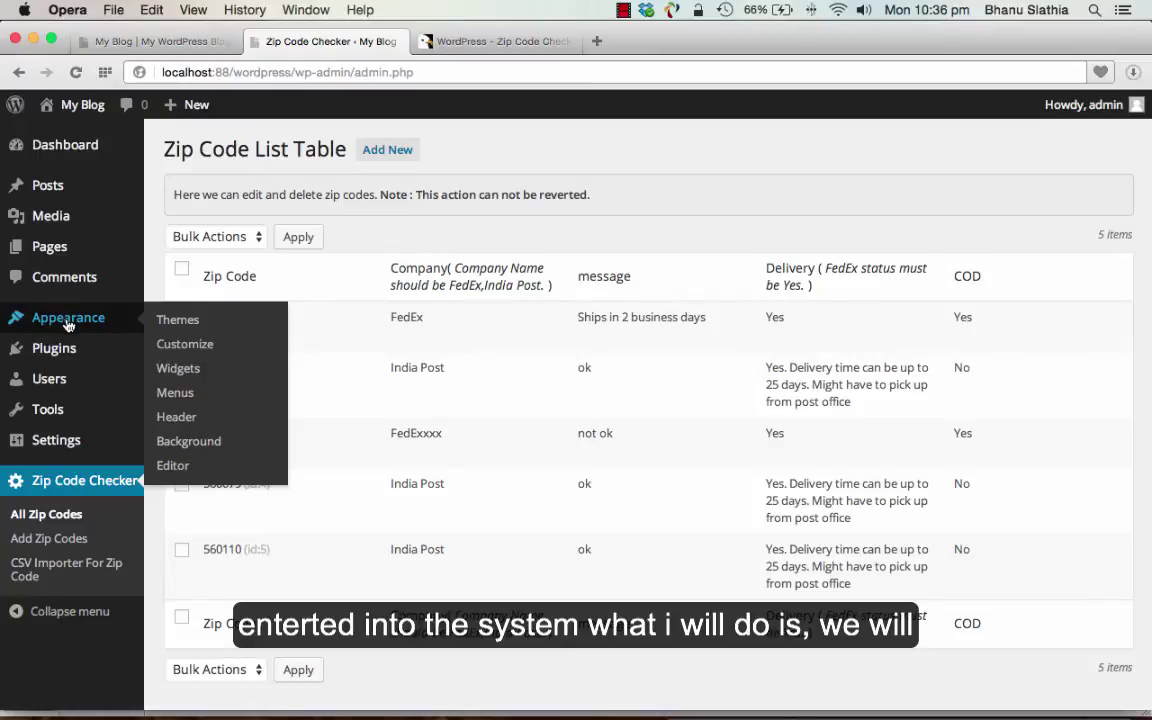
- On the Widgets page, drag the Zip Code Checker widget into the Primary Sidebar
click(203, 379)
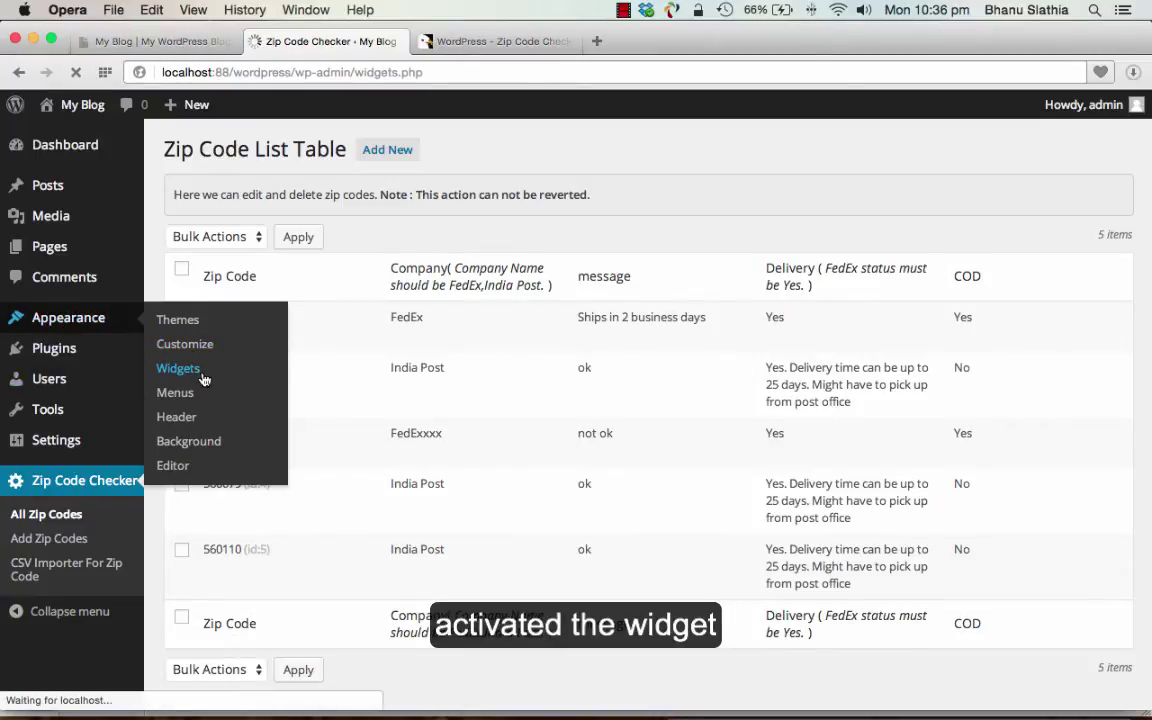
scroll(672, 460, down, 5)
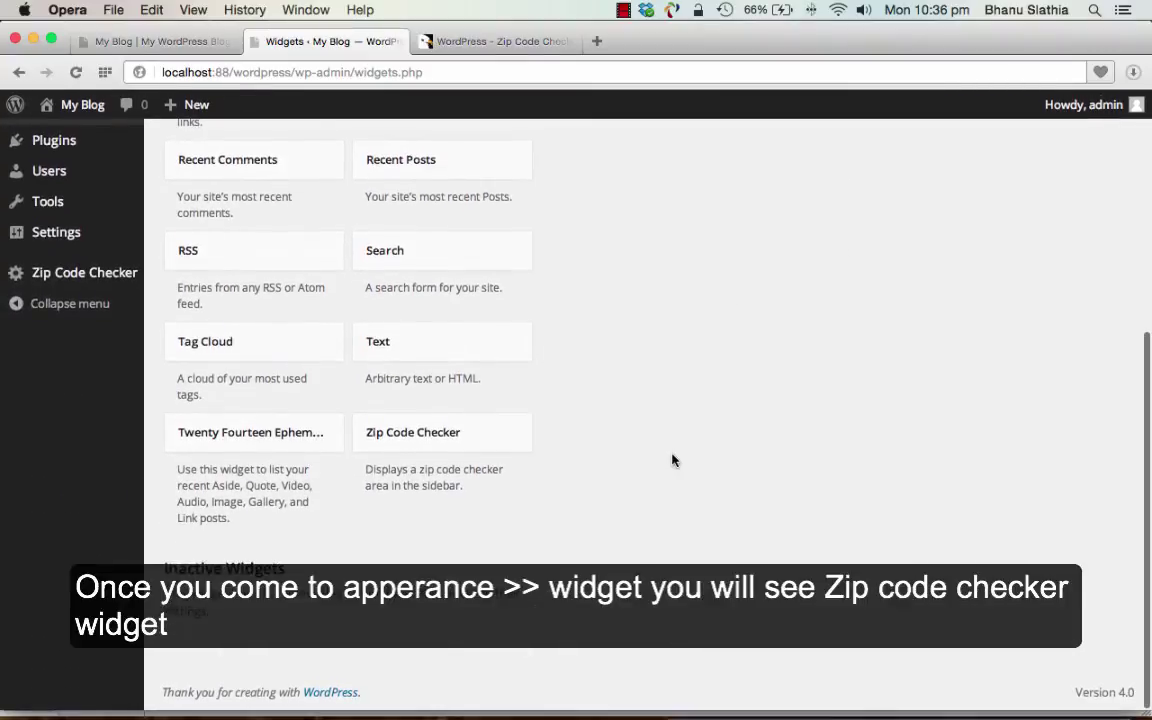
scroll(672, 460, up, 5)
scroll(450, 465, down, 5)
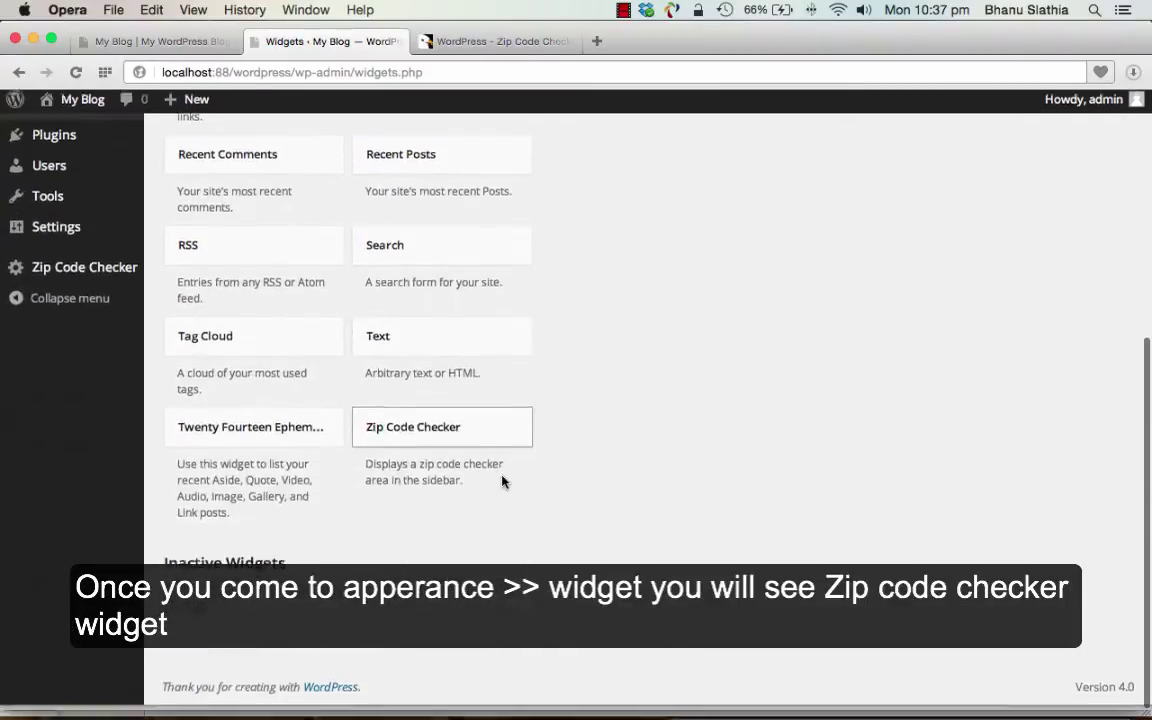
click(414, 445)
drag(432, 445, 700, 437)
- Expand the widget, review its title 'Check Product Availability At' and options, then view the blog
scroll(697, 437, up, 5)
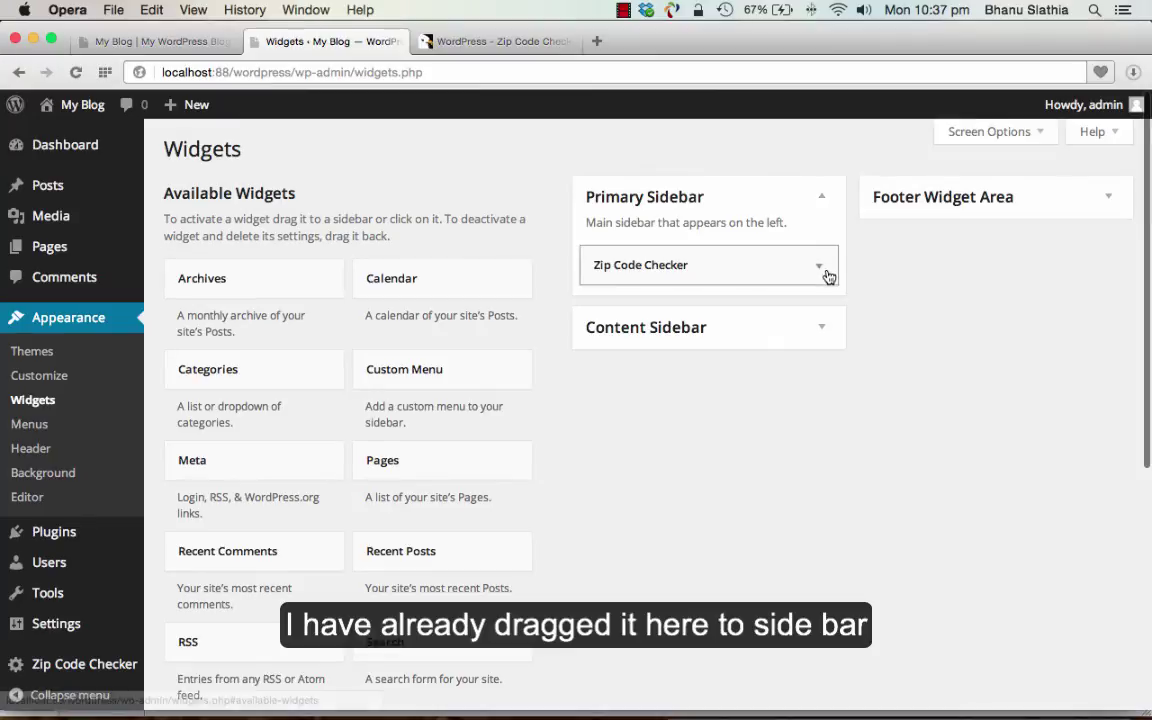
click(824, 269)
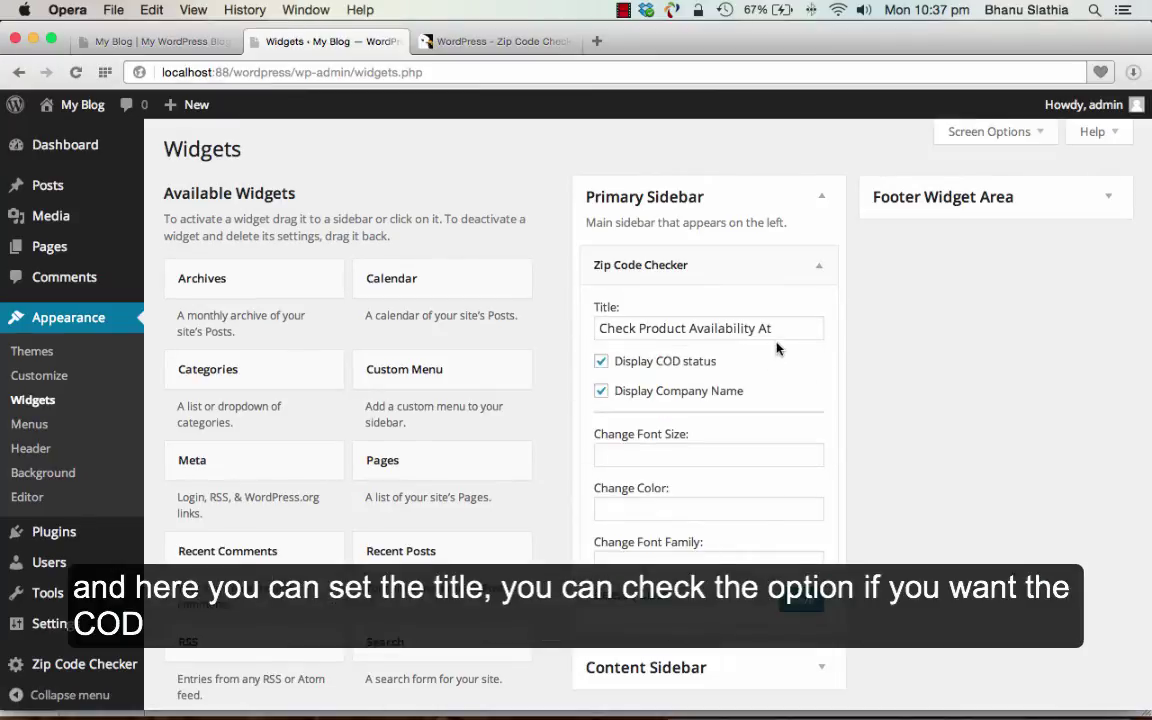
click(766, 328)
click(766, 391)
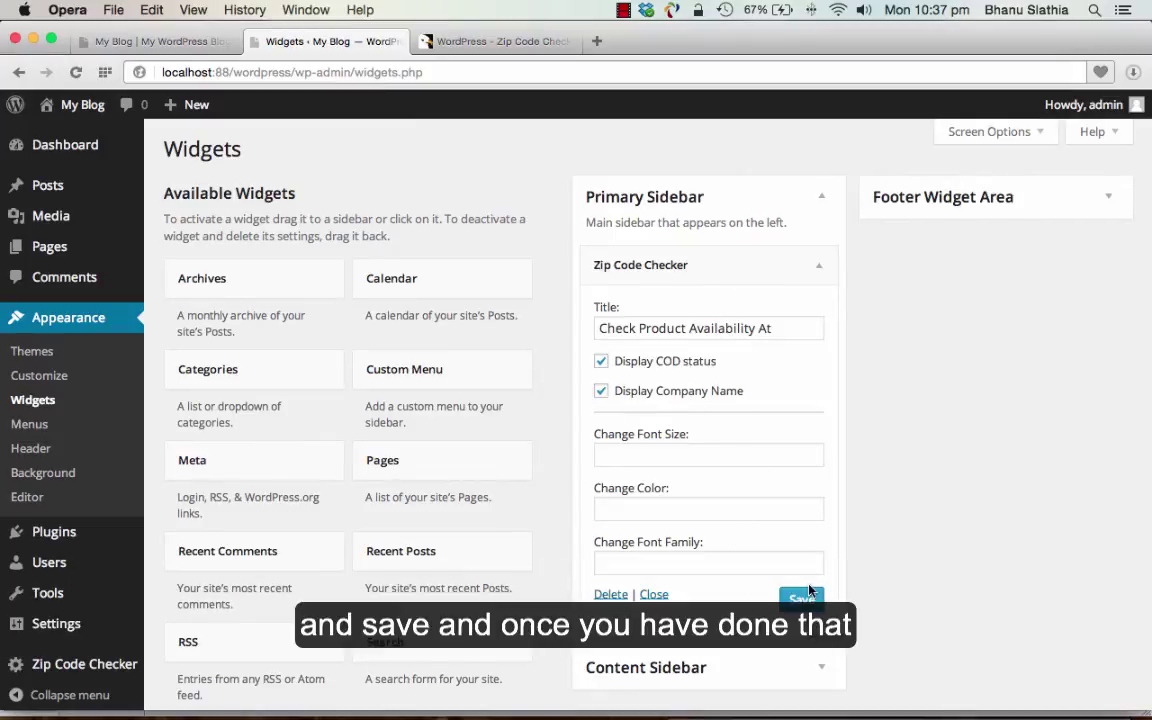
click(160, 41)
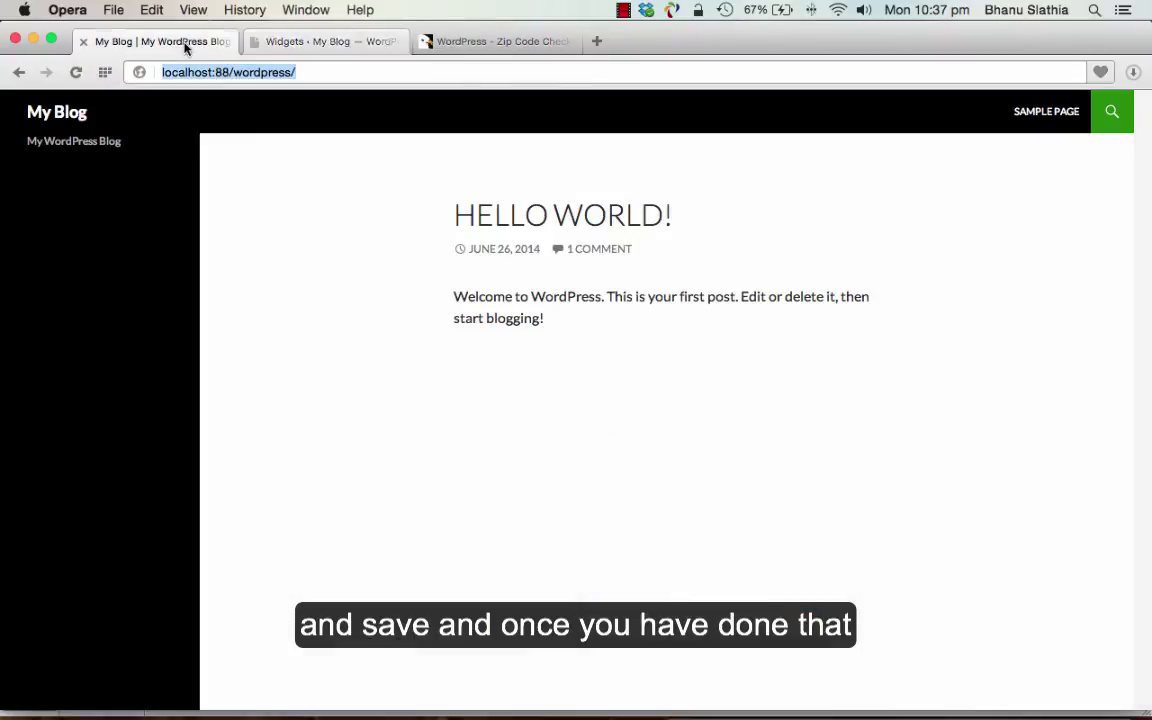
- Reload the blog and verify delivery for zip code 560076 in the sidebar checker
click(296, 72)
key(Return)
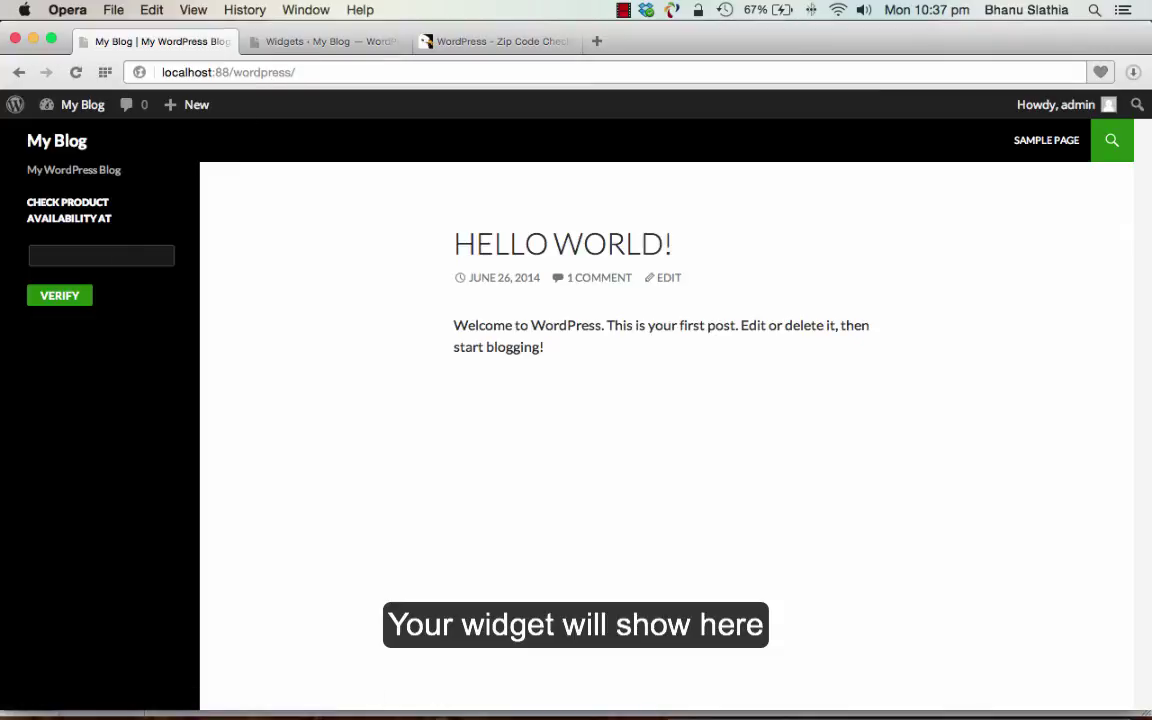
click(103, 255)
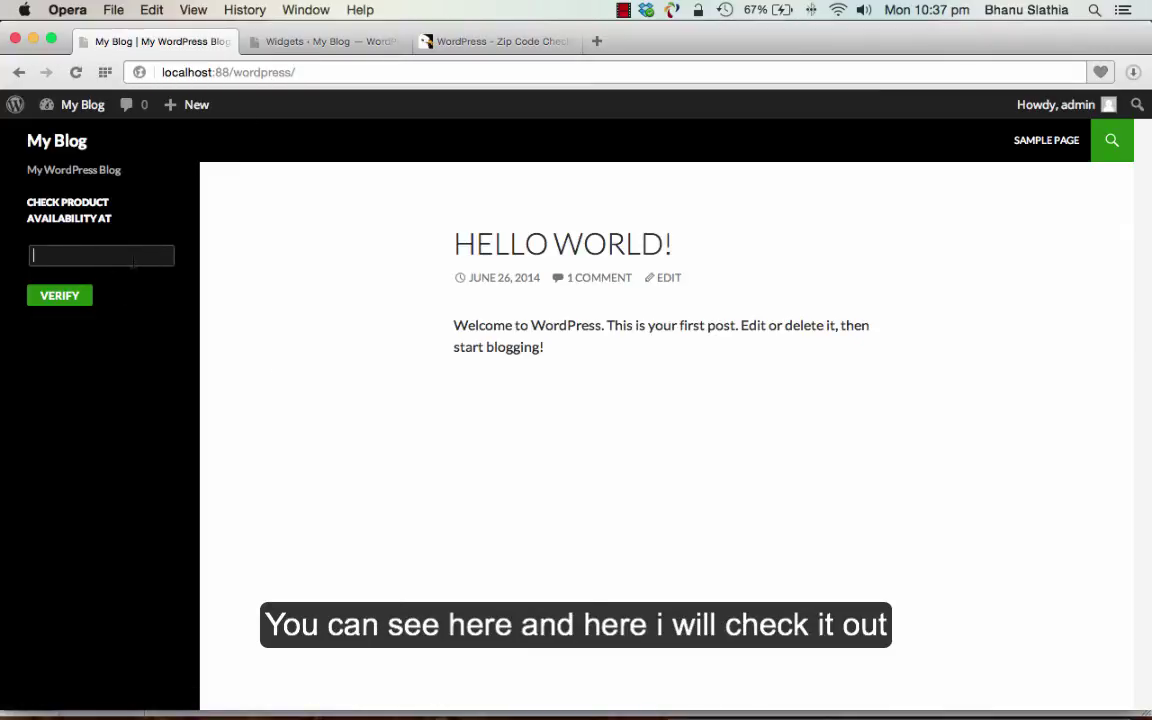
click(38, 296)
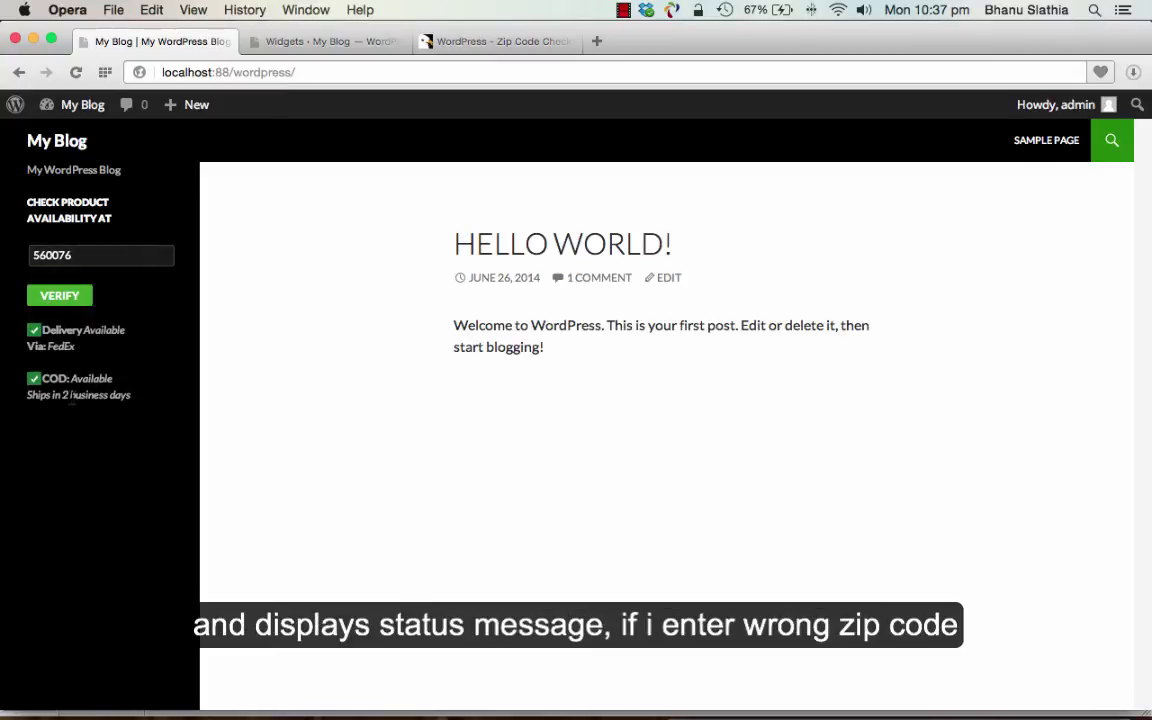
- Verify the invalid inputs 123 and asv, seeing the checker reject them
double_click(68, 255)
text(123)
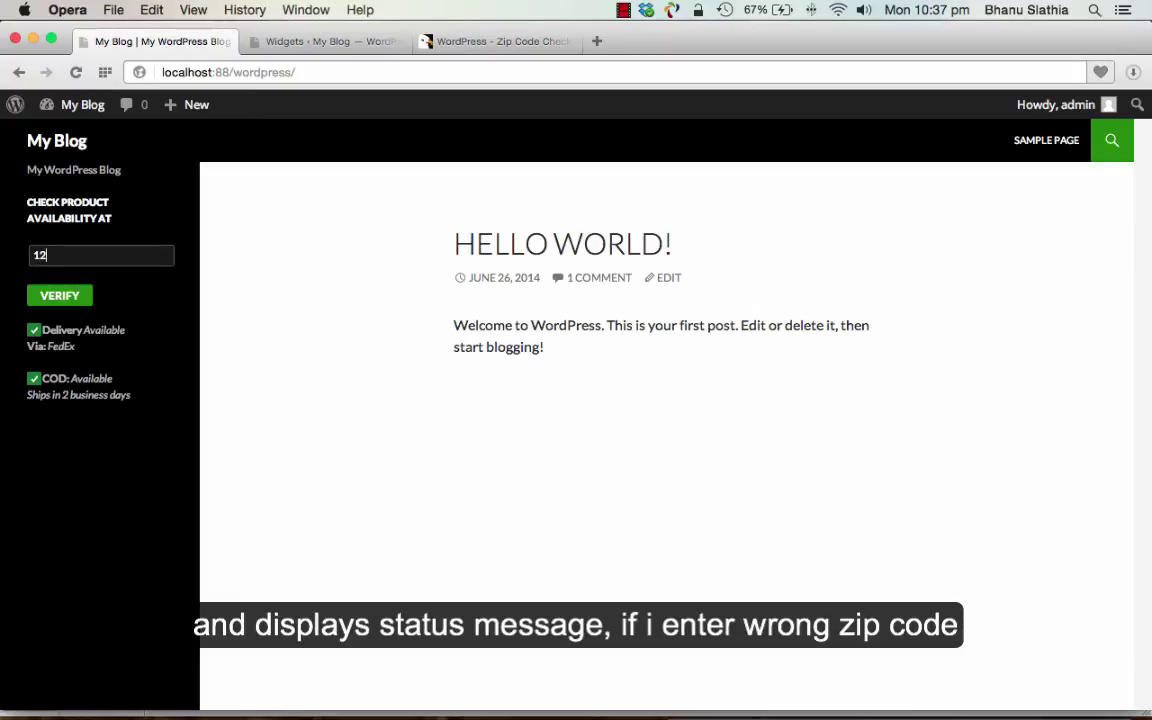
click(59, 295)
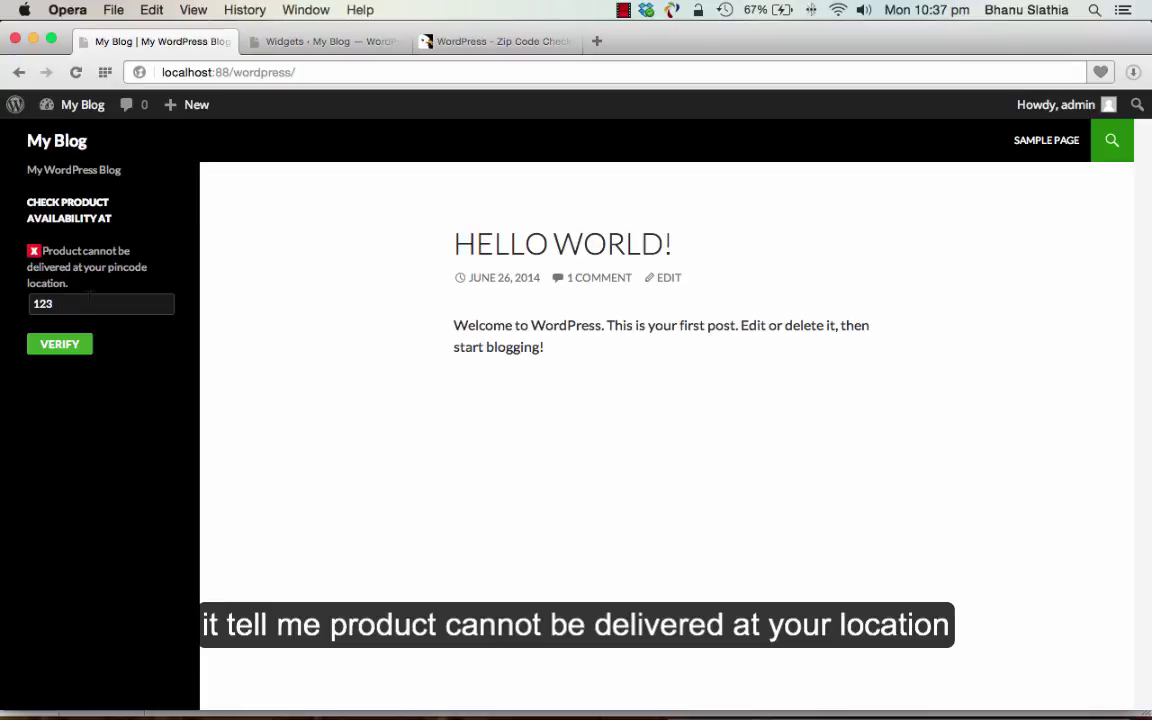
double_click(77, 303)
text(asv)
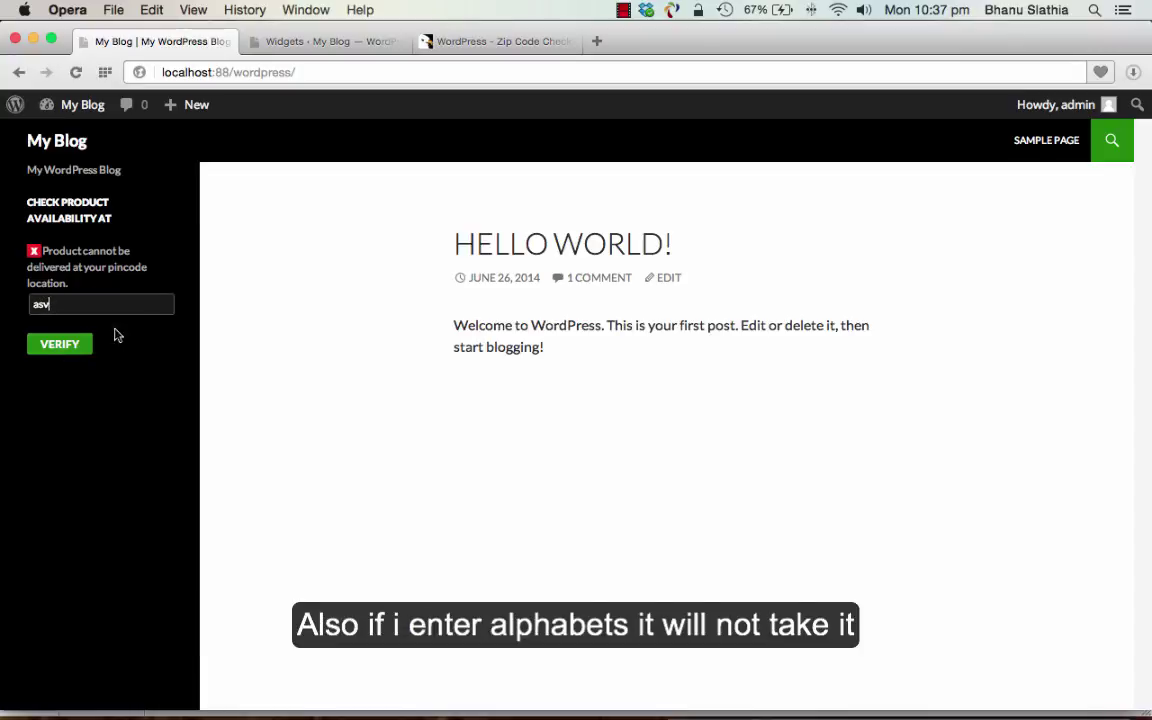
click(62, 345)
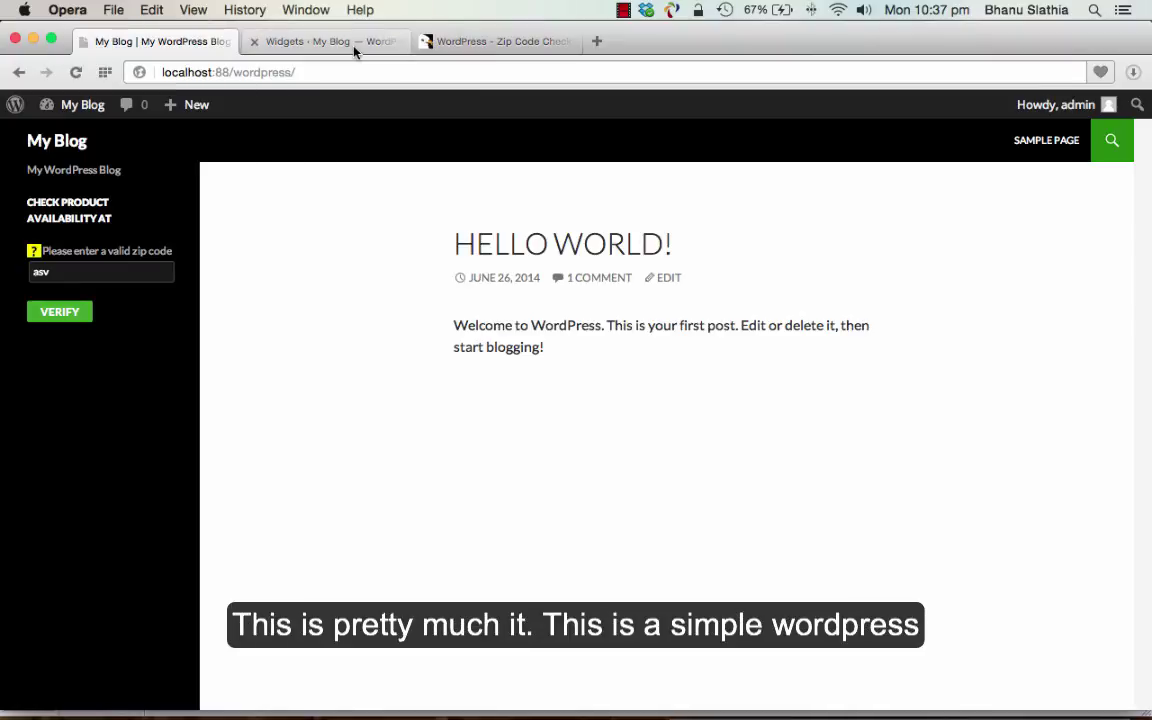
- Return to the Widgets admin tab and review the 'Check Product Availability At' widget settings
mouse_move(318, 40)
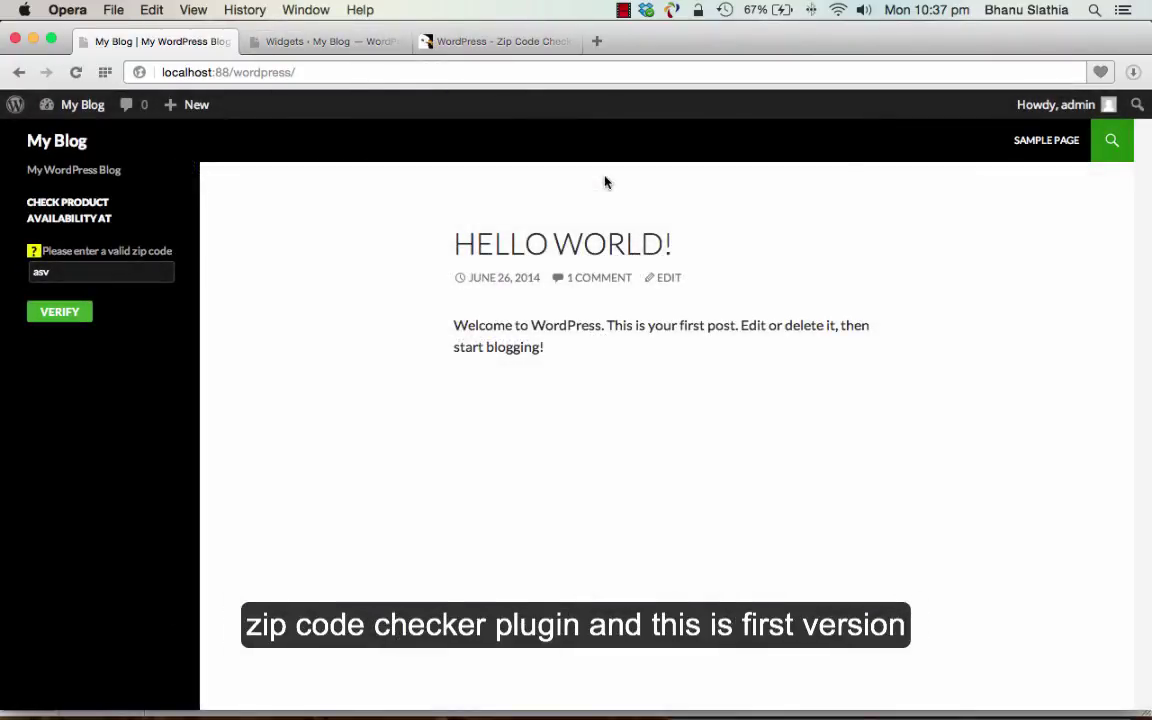
click(323, 40)
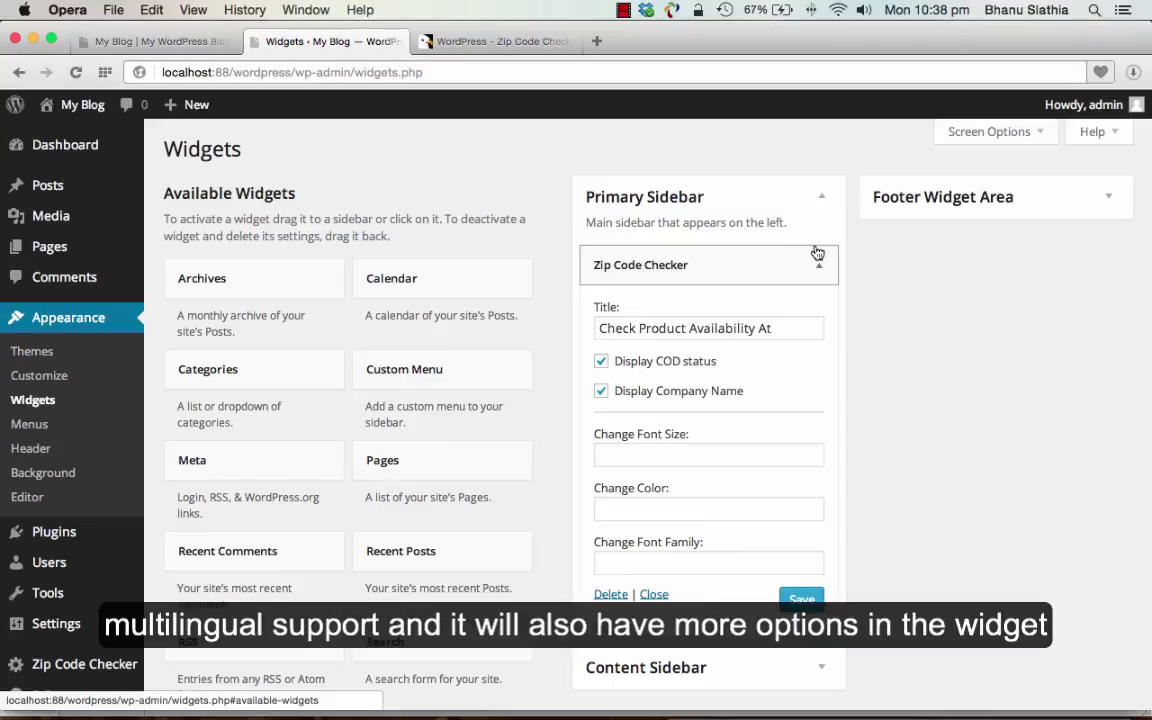
scroll(820, 386, down, 2)
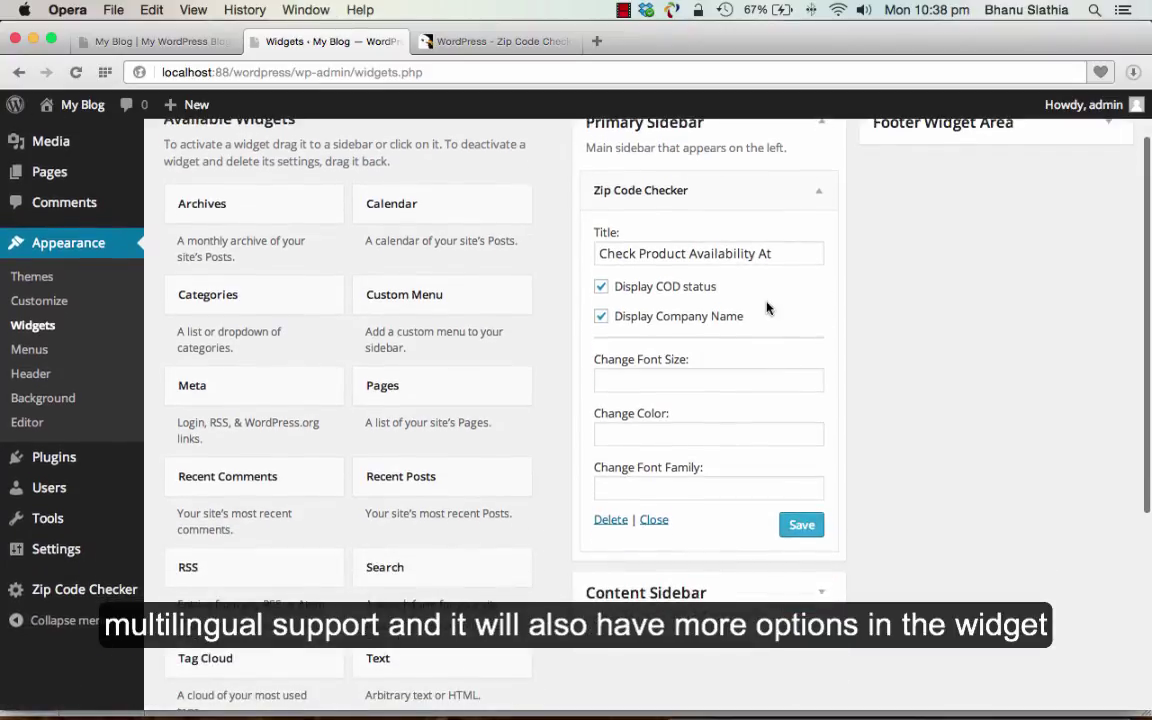
scroll(751, 329, up, 2)
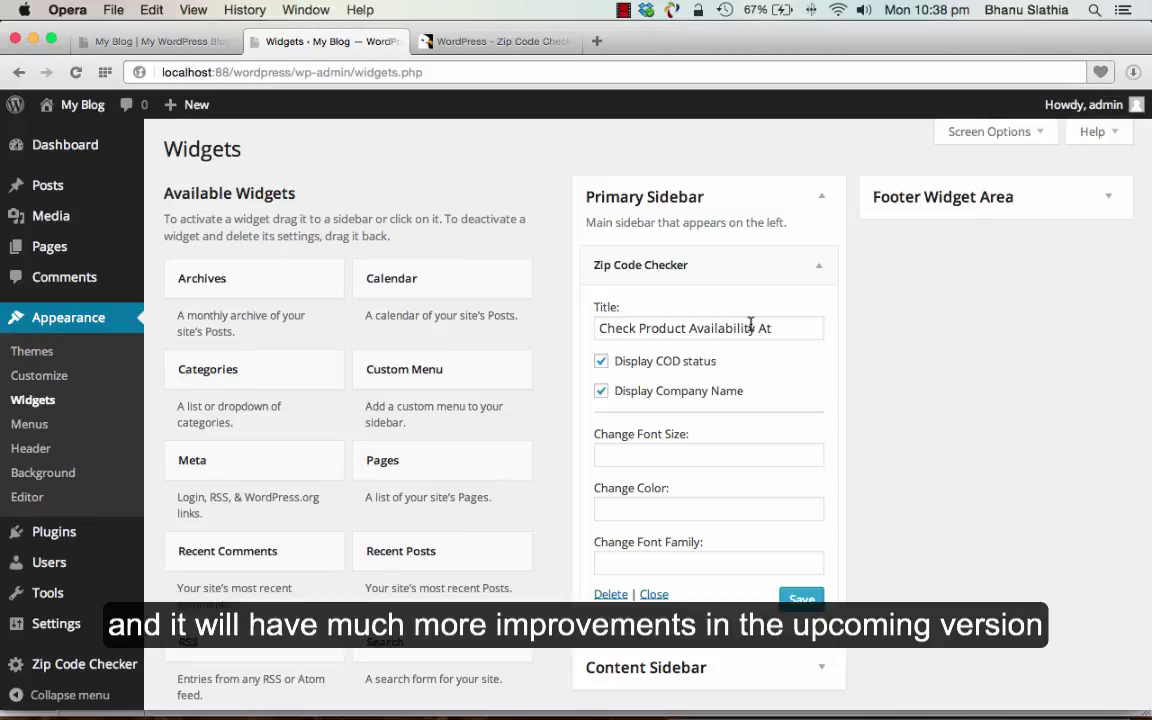
mouse_move(481, 42)
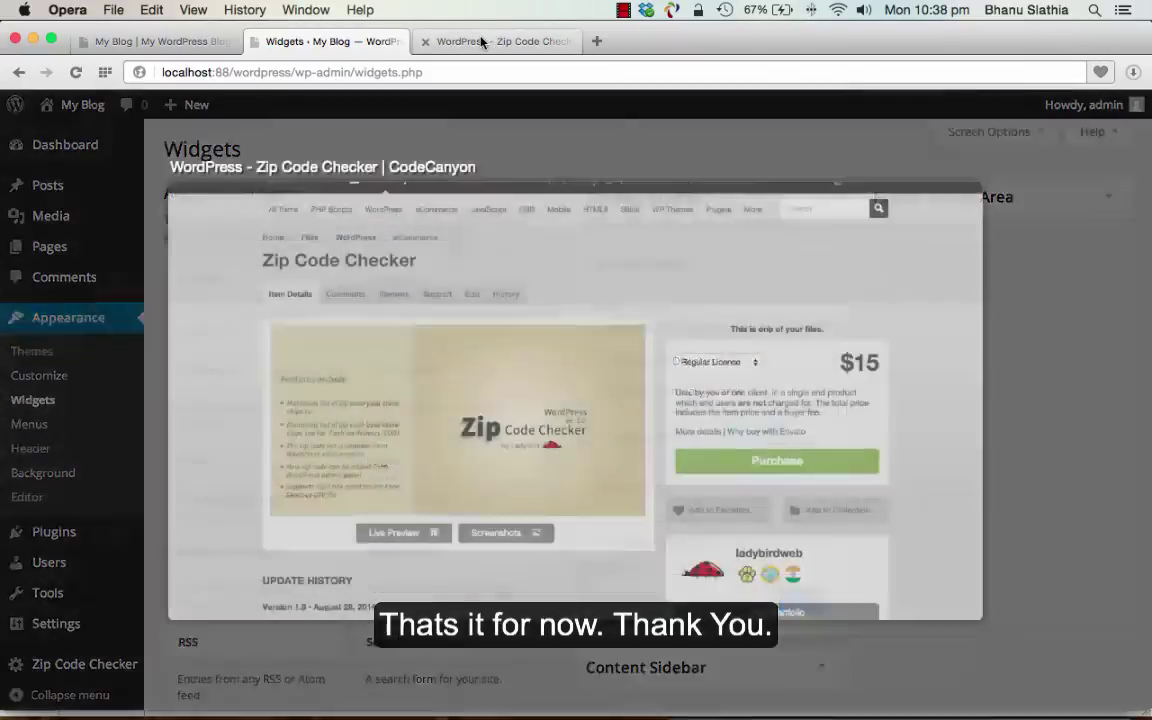